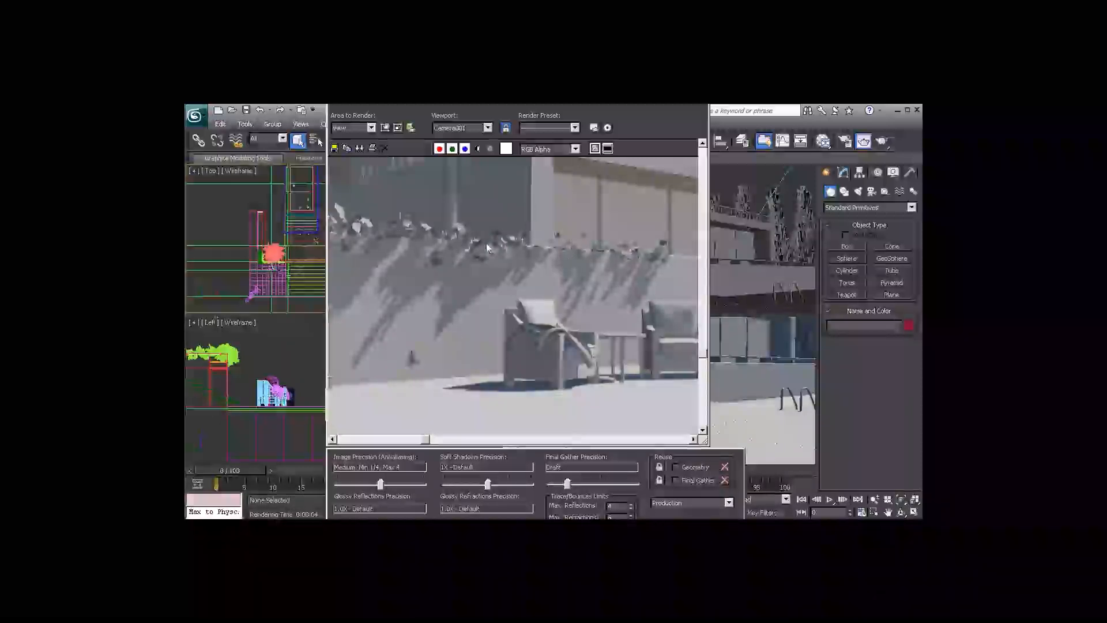
- Enable Force 2-Sided in the common render options and close the render setup
{"action": "left_click", "coordinate": [594, 128]}
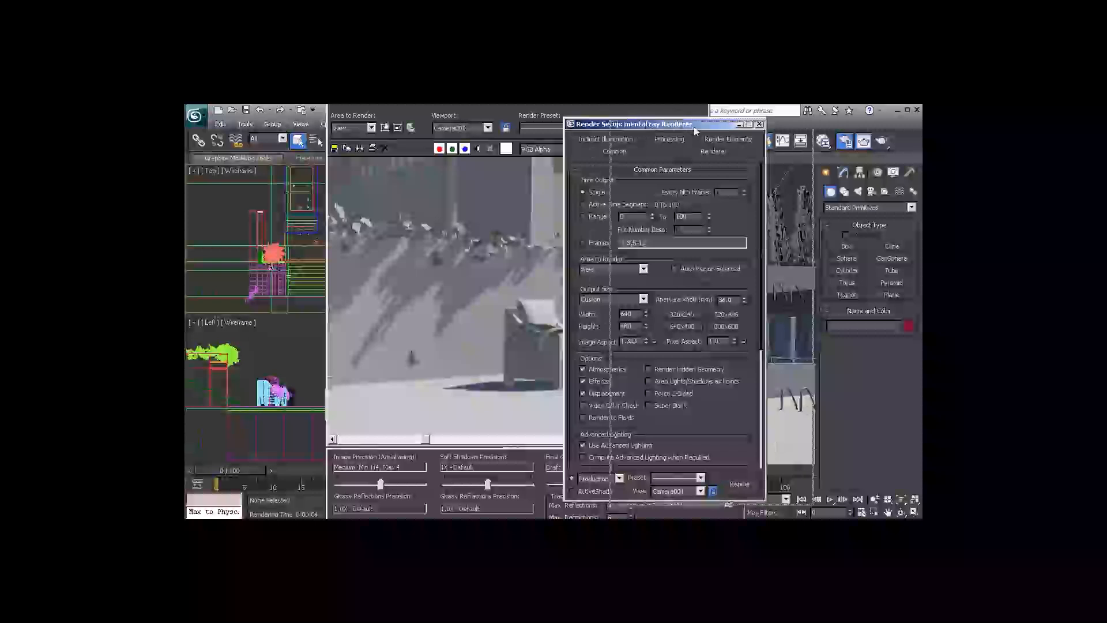
{"action": "left_click_drag", "start_coordinate": [647, 131], "coordinate": [707, 133]}
{"action": "left_click_drag", "start_coordinate": [790, 409], "coordinate": [731, 184]}
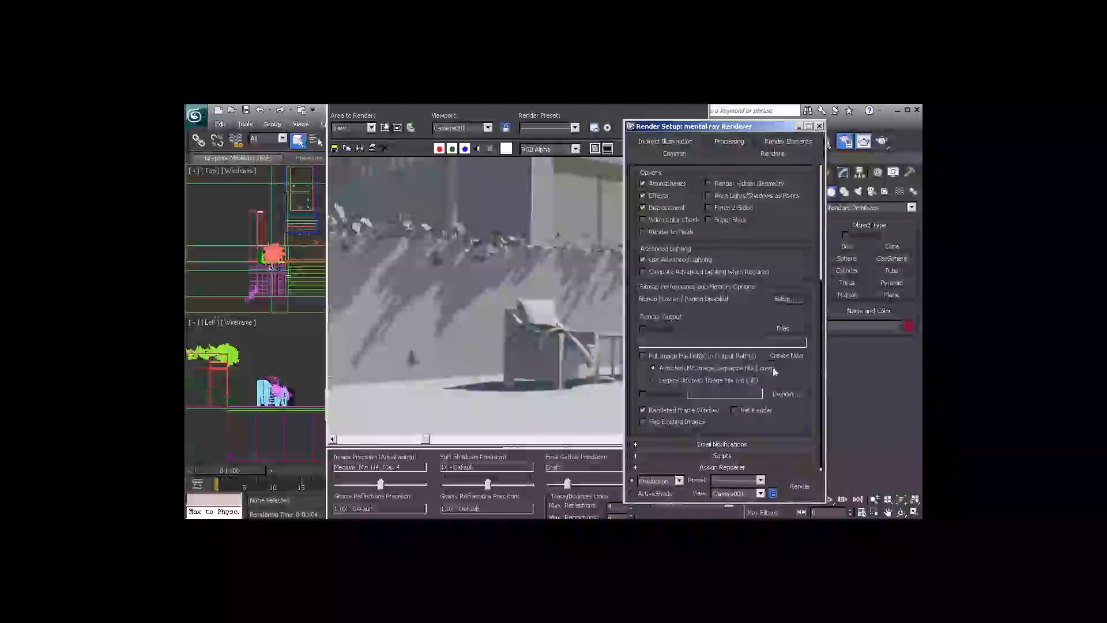
{"action": "scroll", "coordinate": [786, 418], "scroll_direction": "up", "scroll_amount": 3}
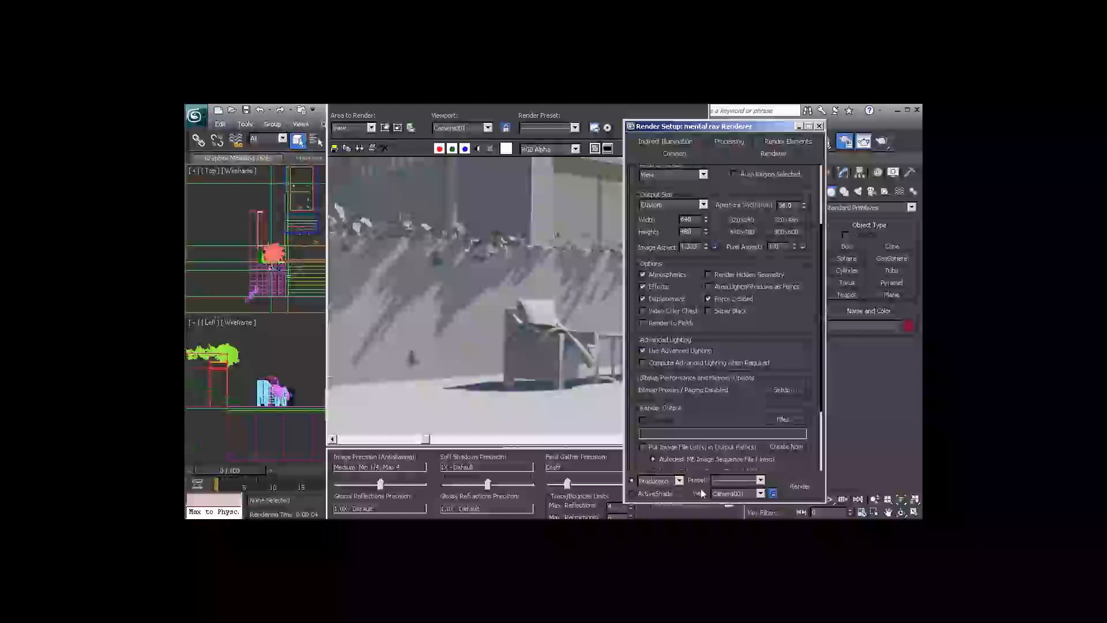
{"action": "left_click", "coordinate": [535, 337]}
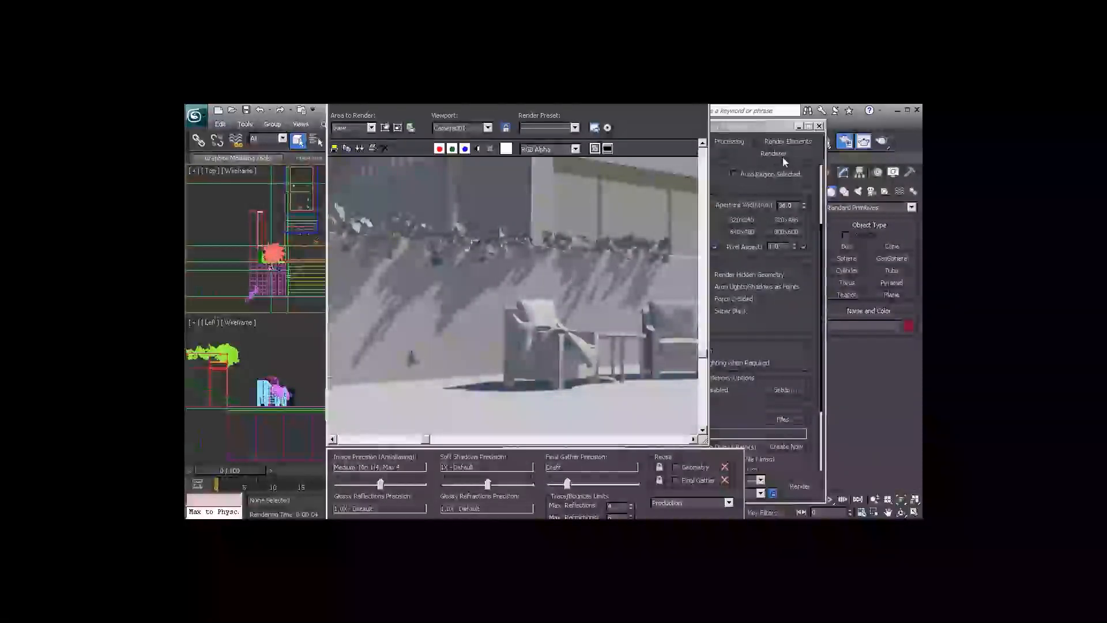
{"action": "left_click", "coordinate": [819, 126]}
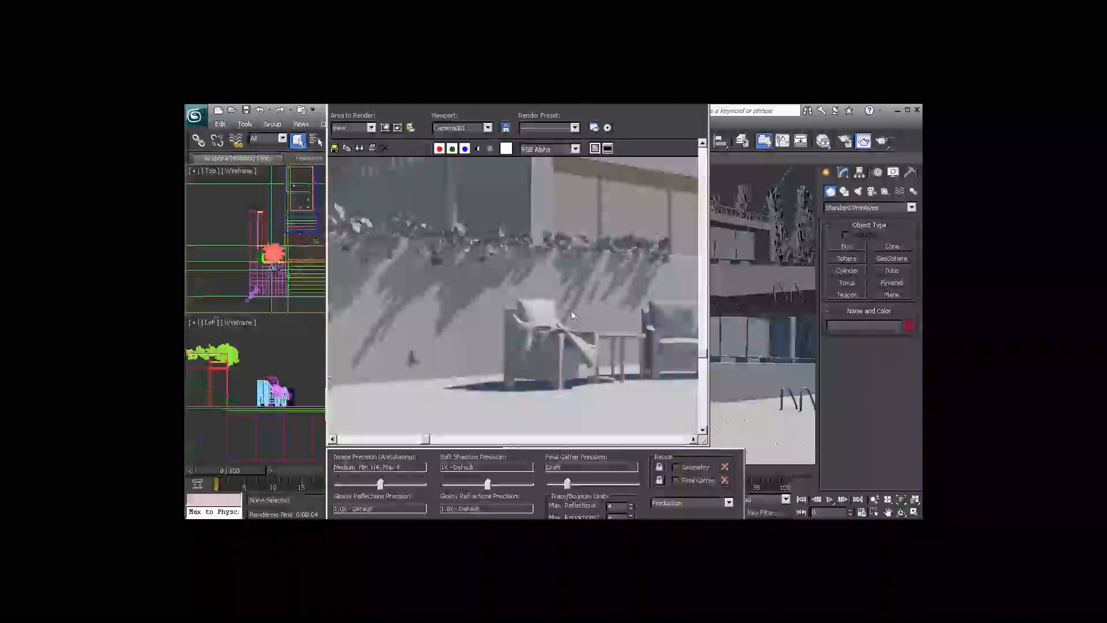
- Examine the rendered chairs, planter wall and building facade up close in the rendered frame
{"action": "scroll", "coordinate": [567, 324], "scroll_direction": "down", "scroll_amount": 3}
{"action": "scroll", "coordinate": [568, 323], "scroll_direction": "up", "scroll_amount": 2}
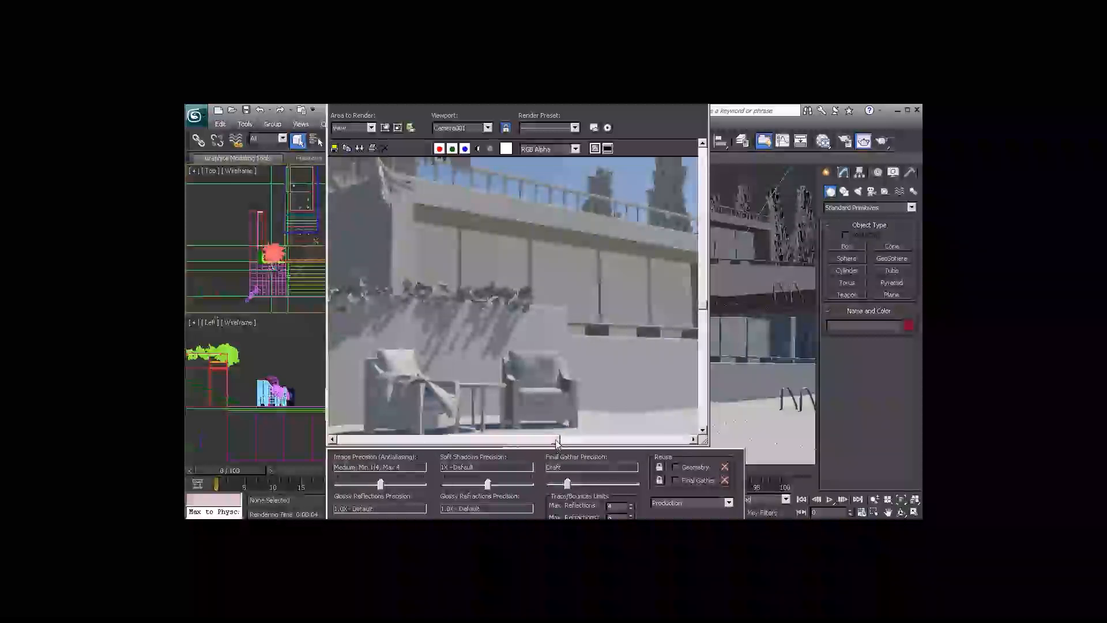
{"action": "left_click_drag", "start_coordinate": [557, 439], "coordinate": [478, 443]}
{"action": "scroll", "coordinate": [545, 320], "scroll_direction": "up", "scroll_amount": 3}
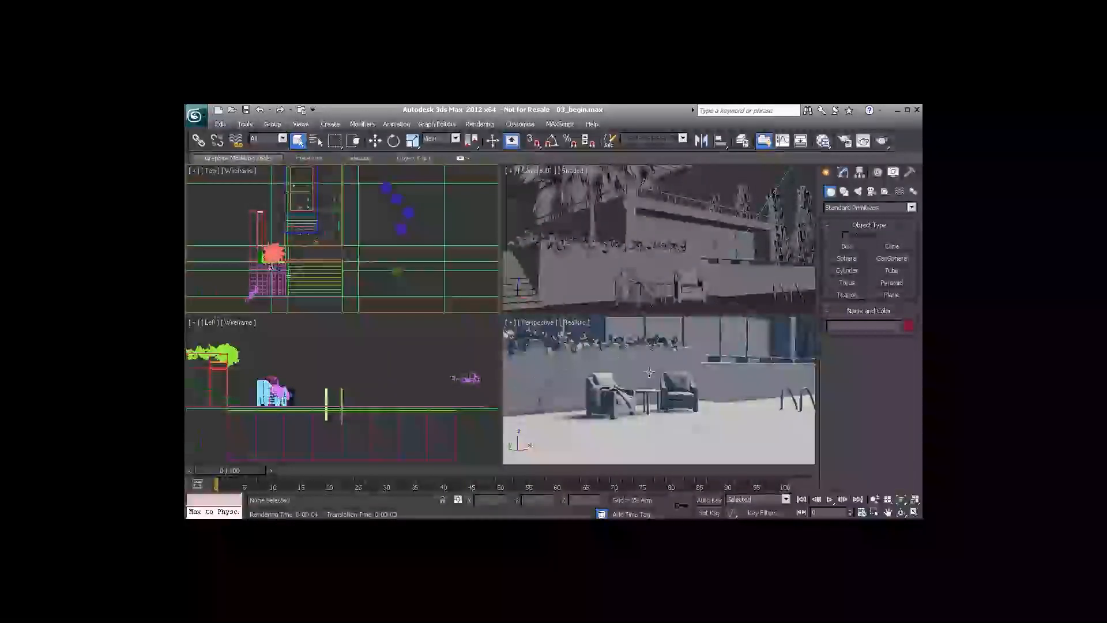
- Create a new mental ray Arch & Design material in the material editor and display its parameters
{"action": "key", "text": "m"}
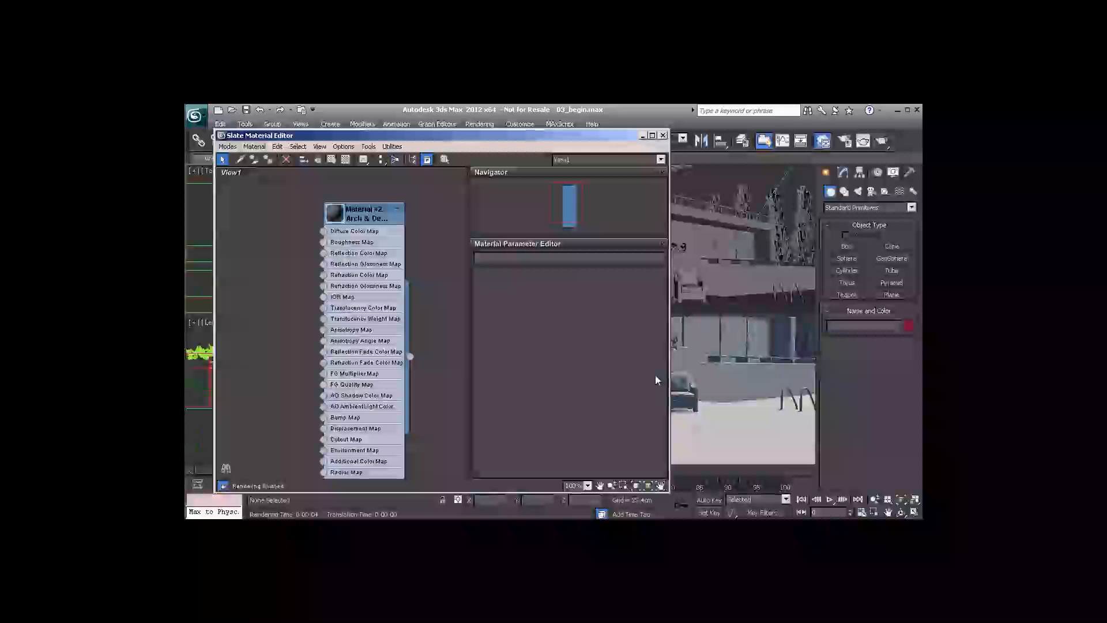
{"action": "middle_click_drag", "start_coordinate": [438, 261], "coordinate": [309, 263]}
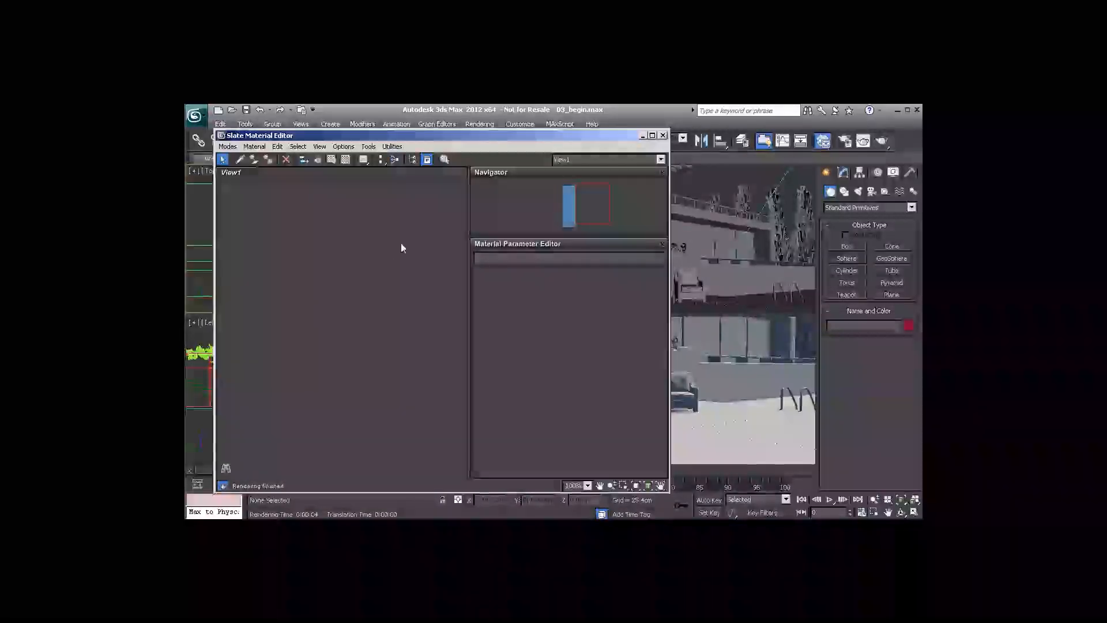
{"action": "right_click", "coordinate": [433, 260]}
{"action": "mouse_move", "coordinate": [447, 265]}
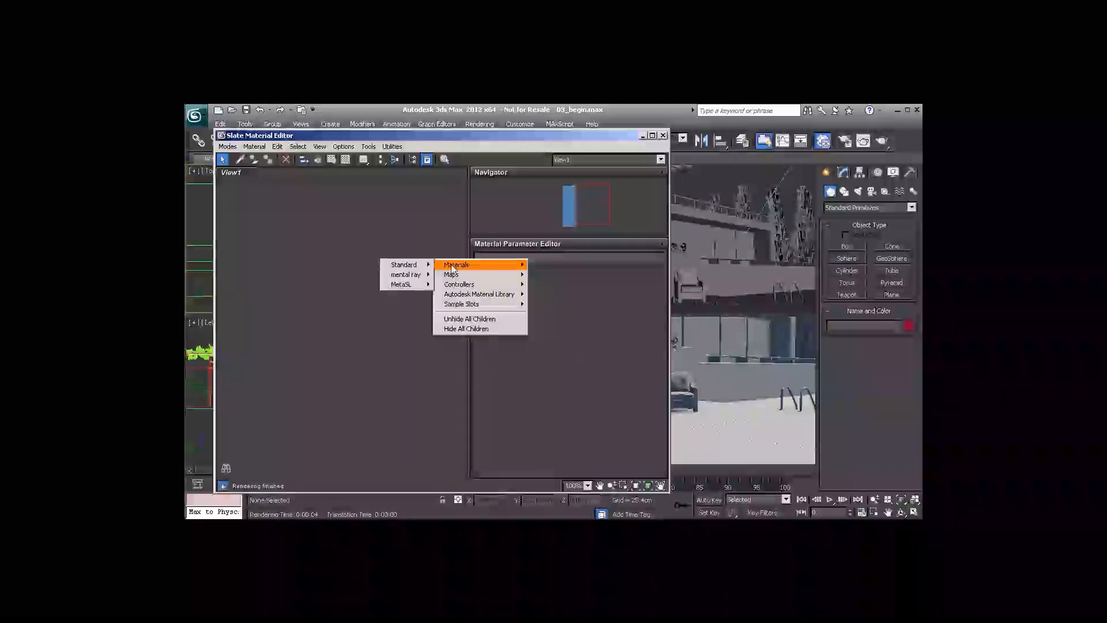
{"action": "mouse_move", "coordinate": [402, 275]}
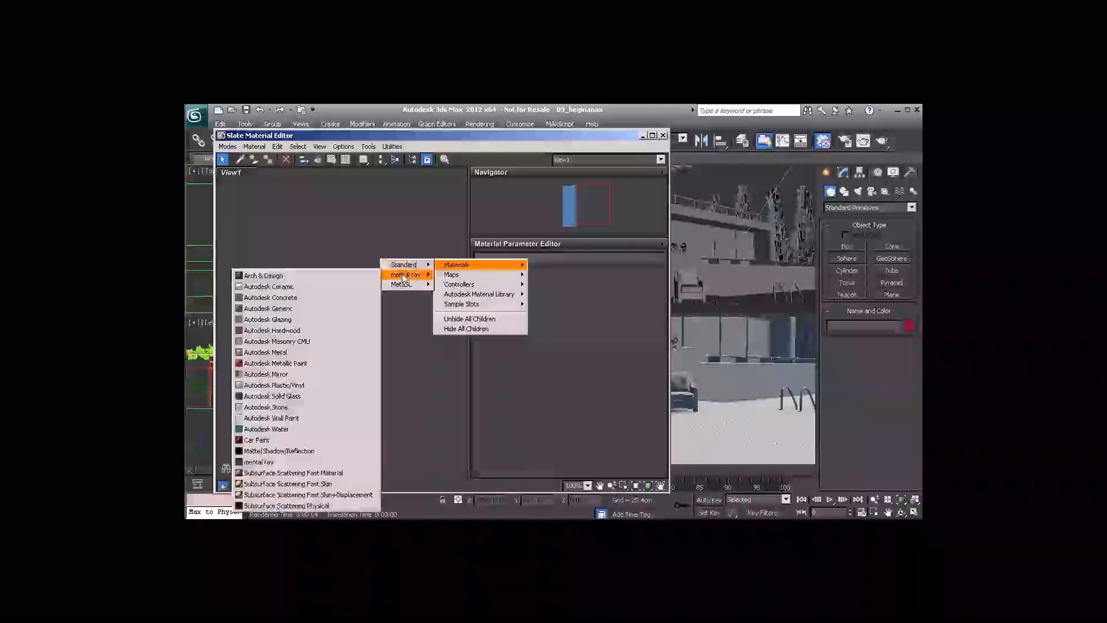
{"action": "left_click", "coordinate": [337, 275]}
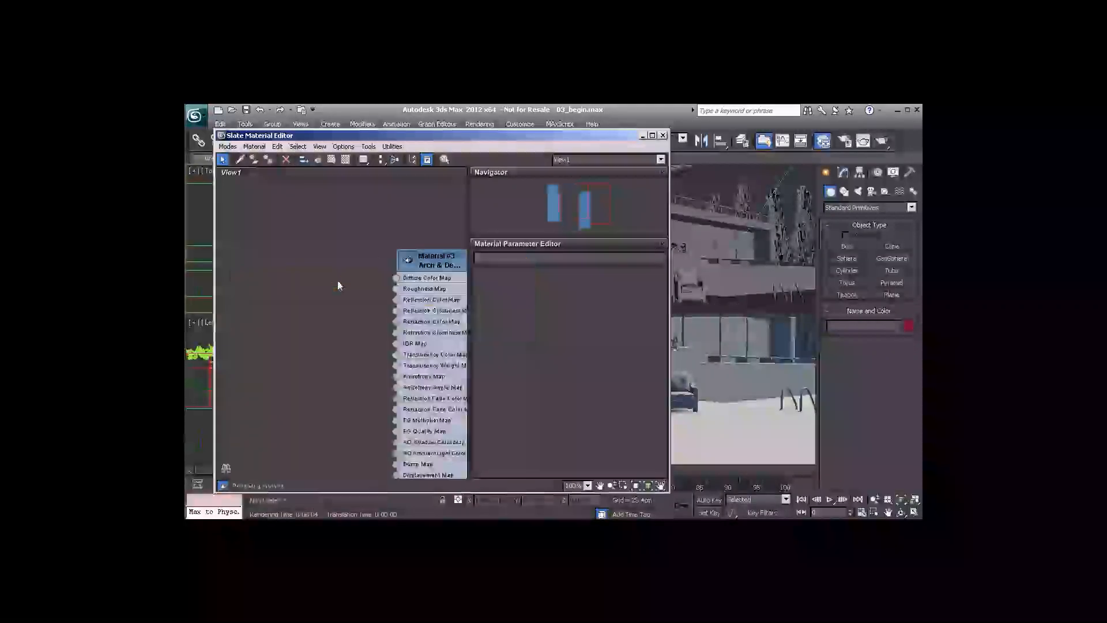
{"action": "double_click", "coordinate": [377, 258]}
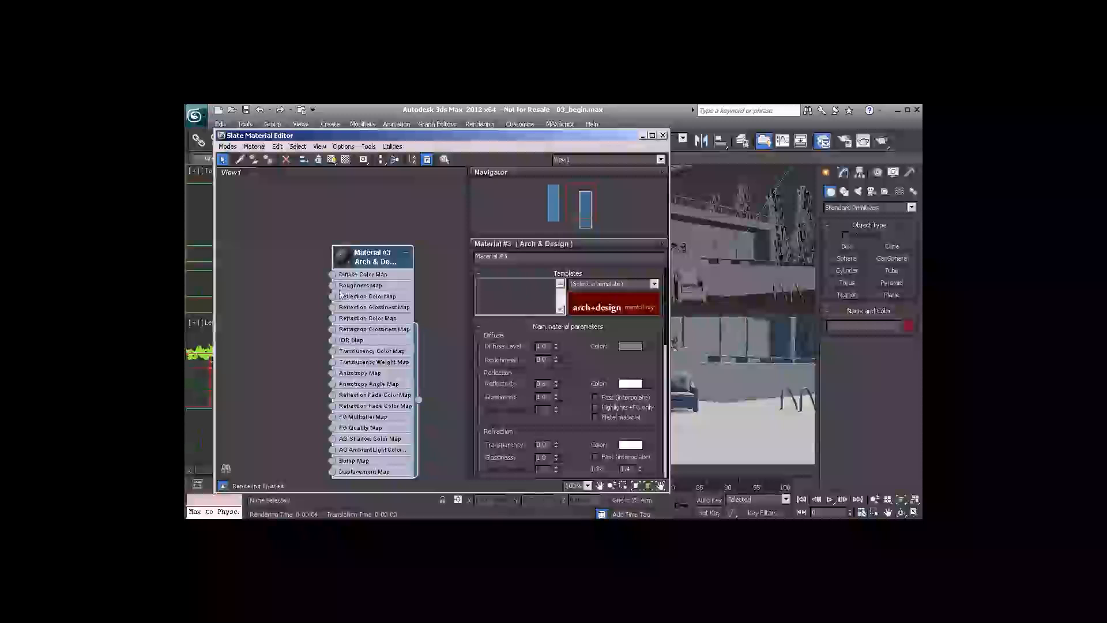
{"action": "left_click_drag", "start_coordinate": [377, 261], "coordinate": [389, 238]}
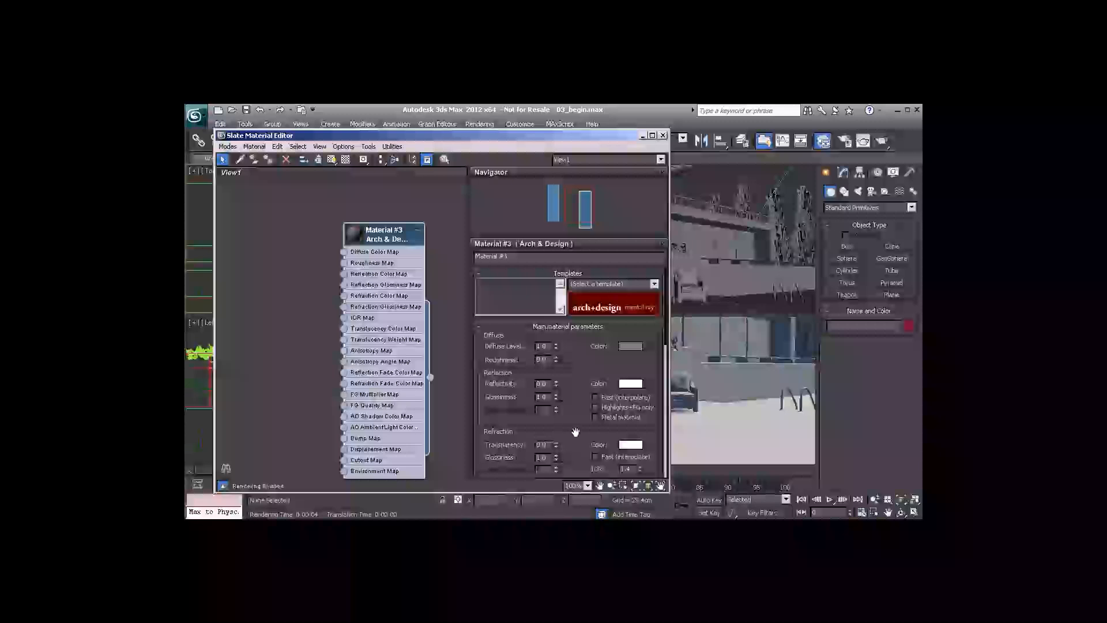
- Connect a Bitmap map using stone_wall_color.jpg to the new material's Diffuse Color Map
{"action": "left_click_drag", "start_coordinate": [389, 237], "coordinate": [308, 257]}
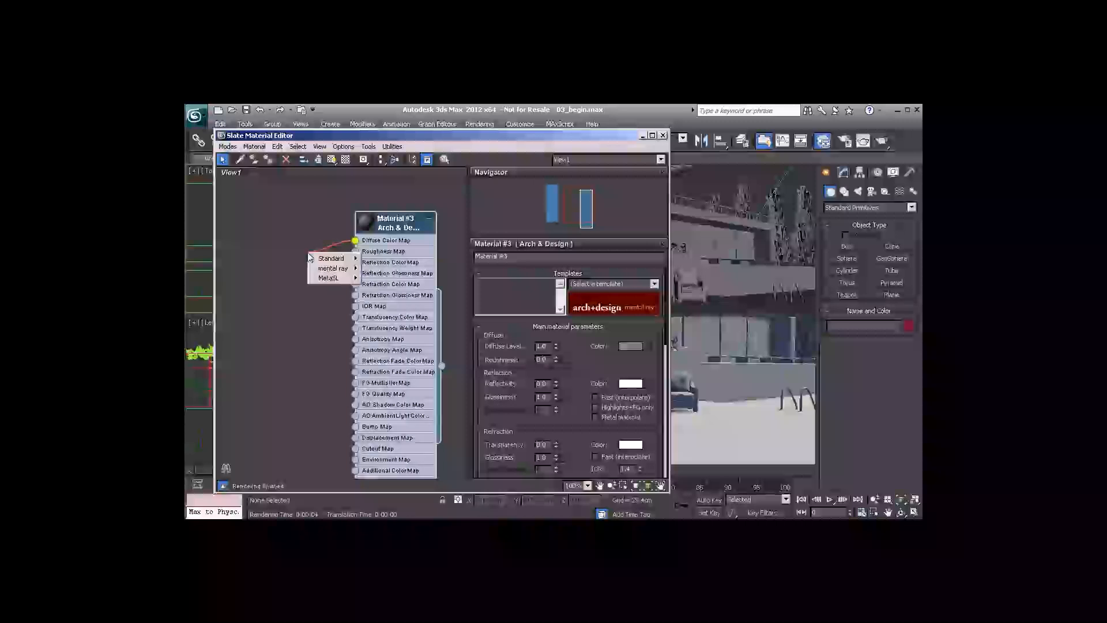
{"action": "mouse_move", "coordinate": [330, 258]}
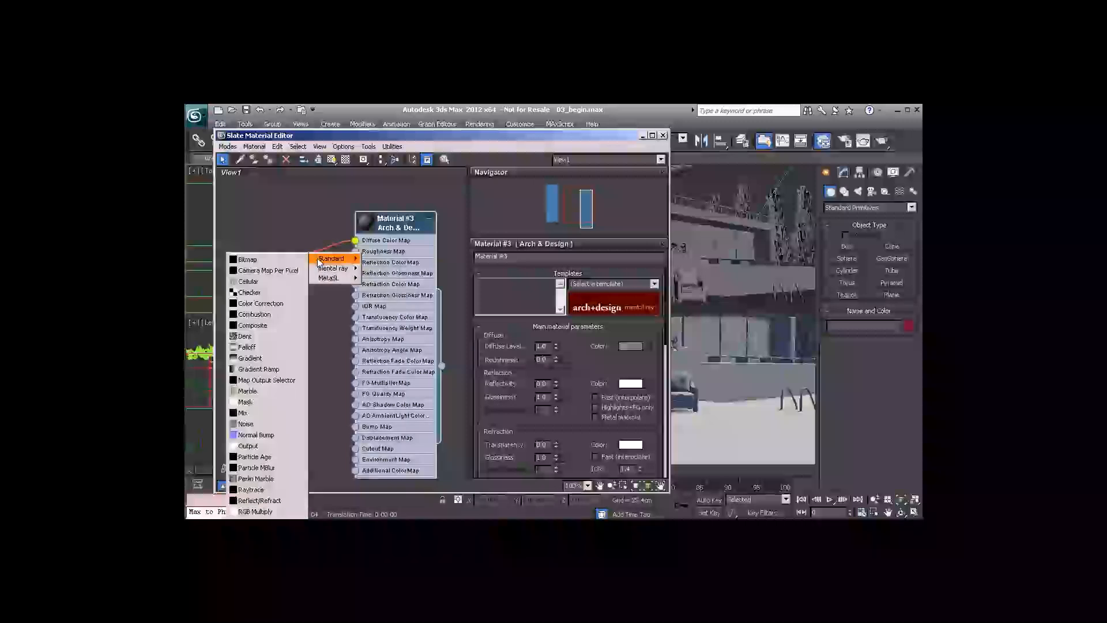
{"action": "left_click", "coordinate": [290, 264]}
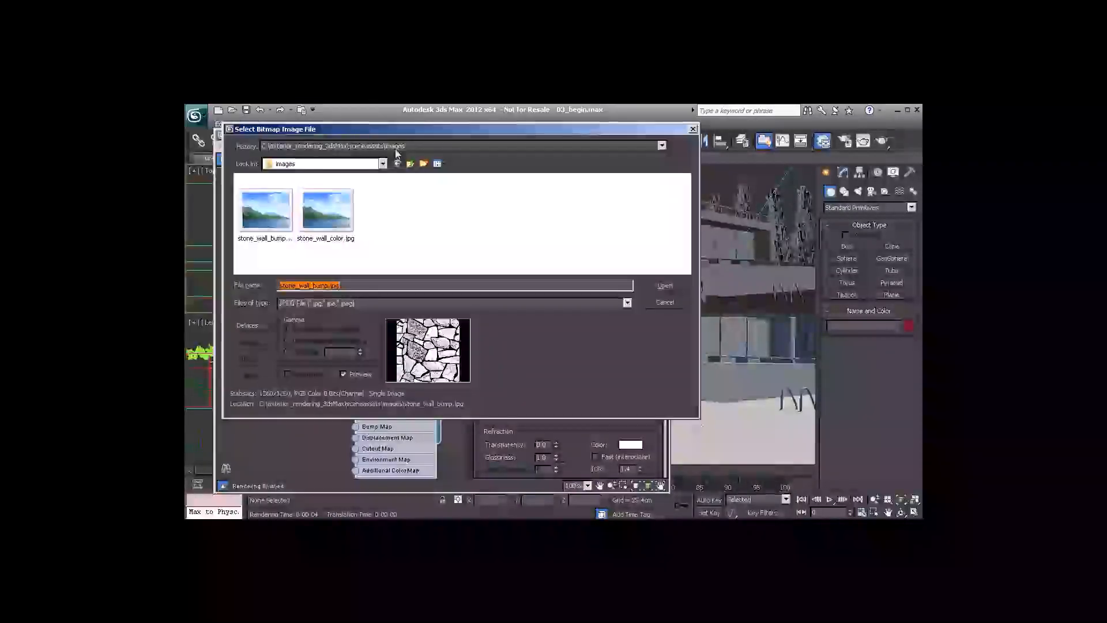
{"action": "left_click", "coordinate": [330, 217]}
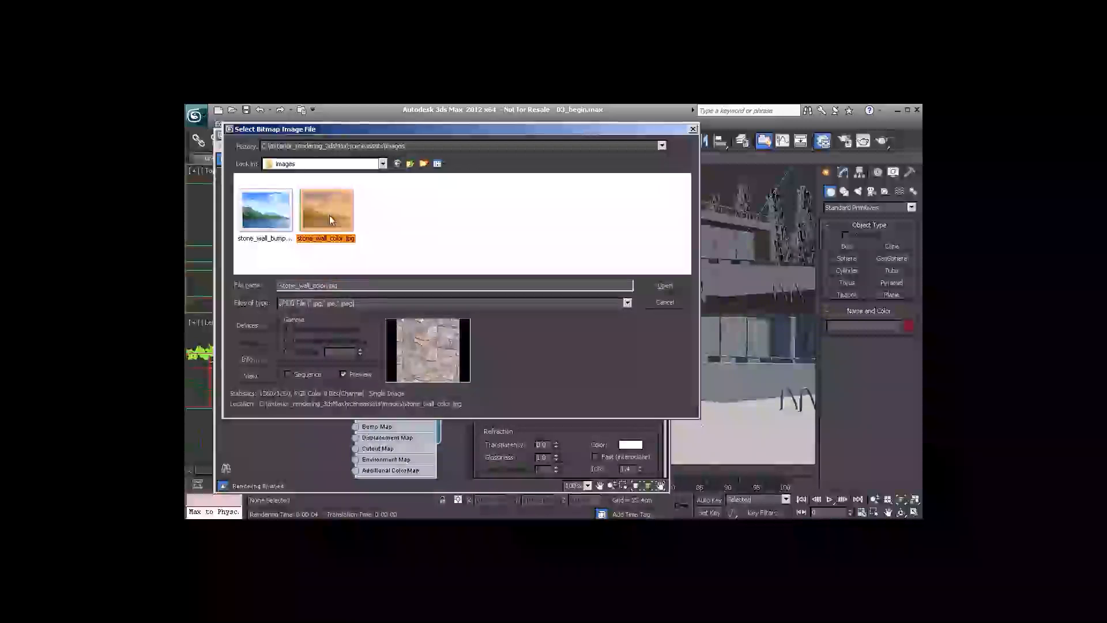
{"action": "left_click", "coordinate": [665, 286]}
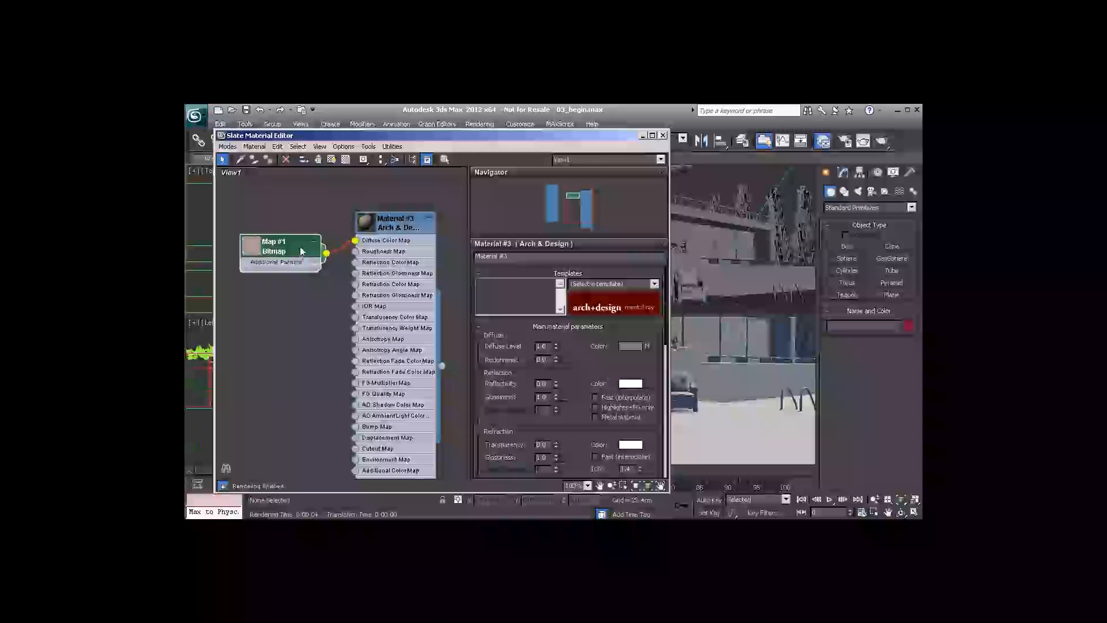
- Assign the stone material to the low wall behind the chairs and show it shaded in the viewport
{"action": "left_click_drag", "start_coordinate": [442, 366], "coordinate": [683, 352]}
{"action": "left_click_drag", "start_coordinate": [740, 382], "coordinate": [750, 375]}
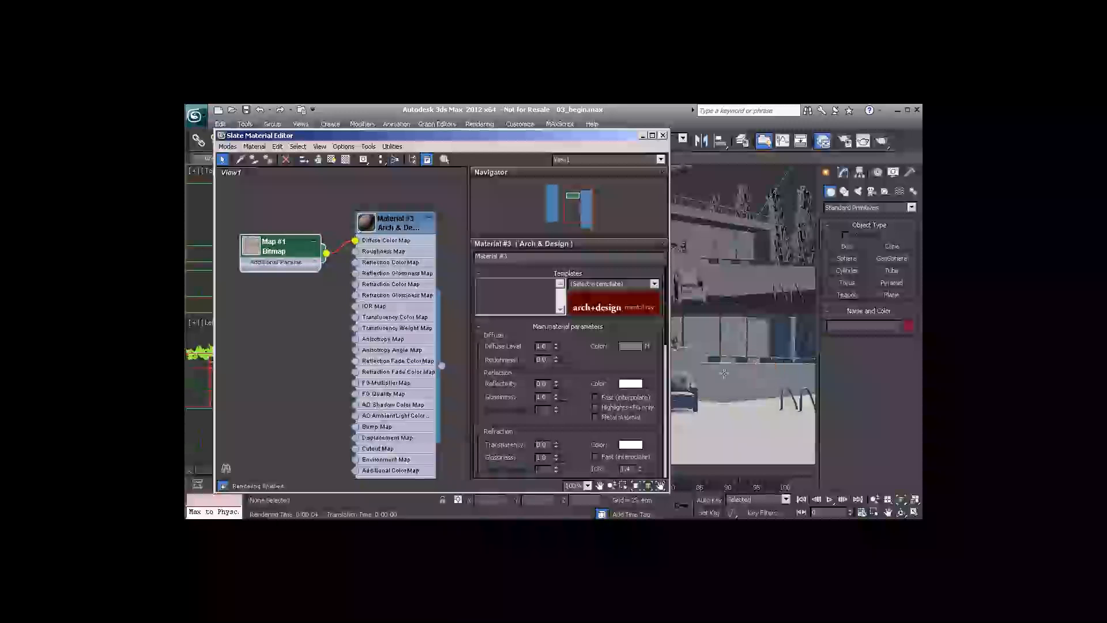
{"action": "left_click", "coordinate": [403, 227]}
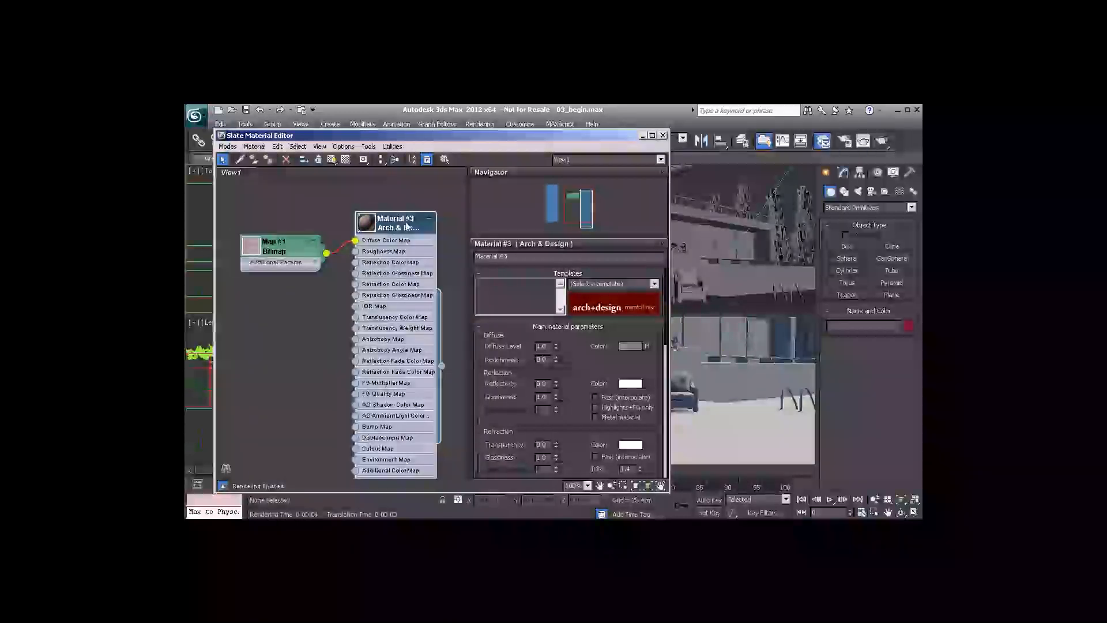
{"action": "left_click", "coordinate": [332, 162]}
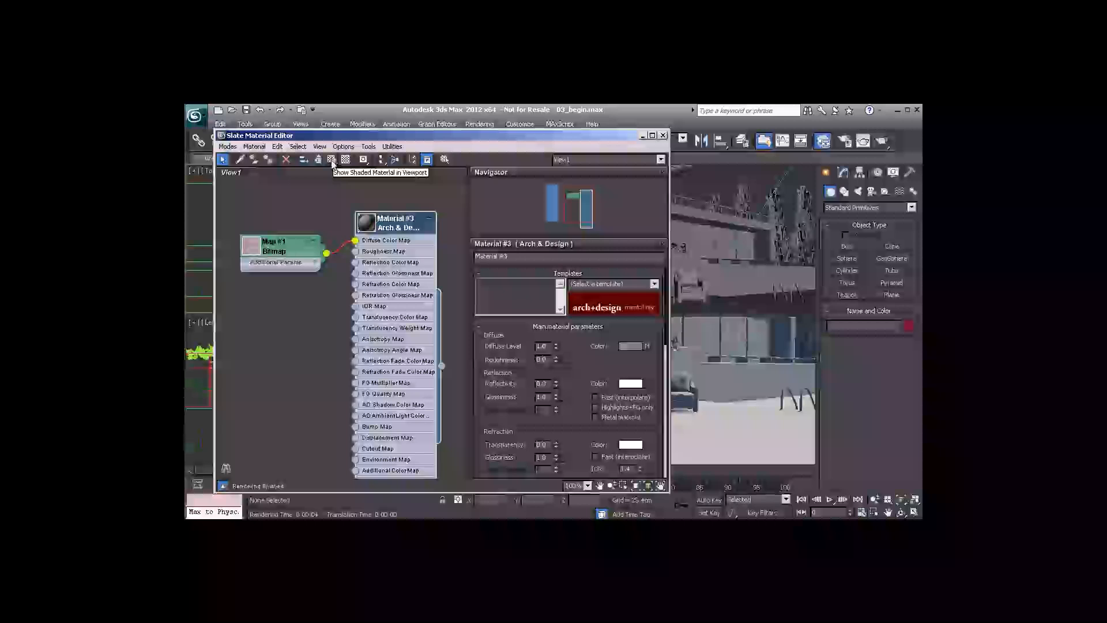
{"action": "left_click", "coordinate": [332, 160]}
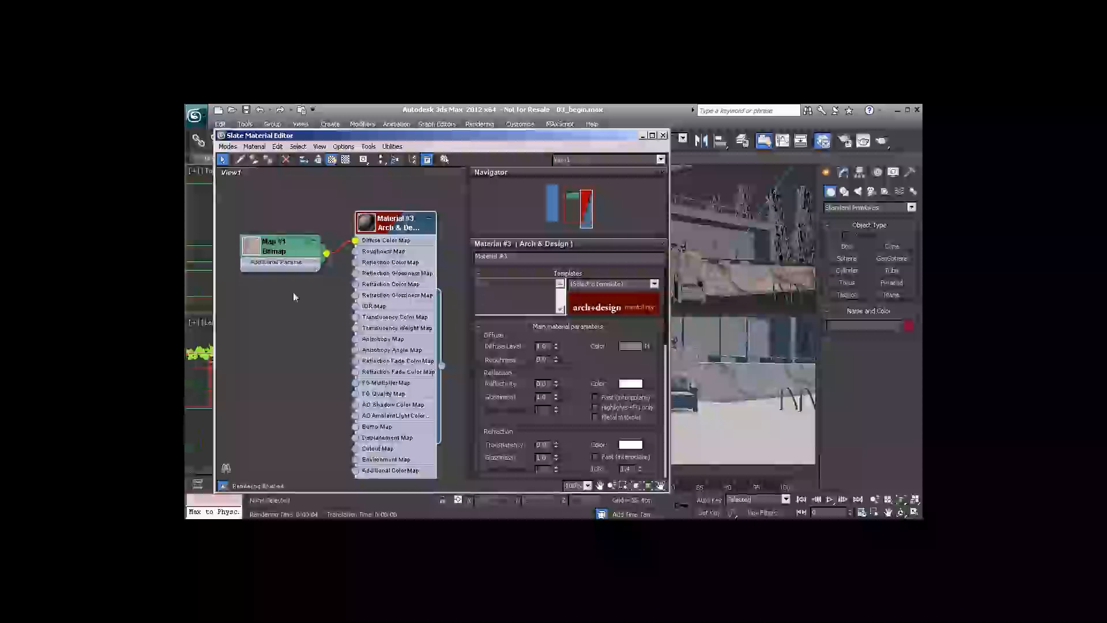
- Set the stone bitmap's U and V tiling to 10 and render the camera view
{"action": "double_click", "coordinate": [303, 253]}
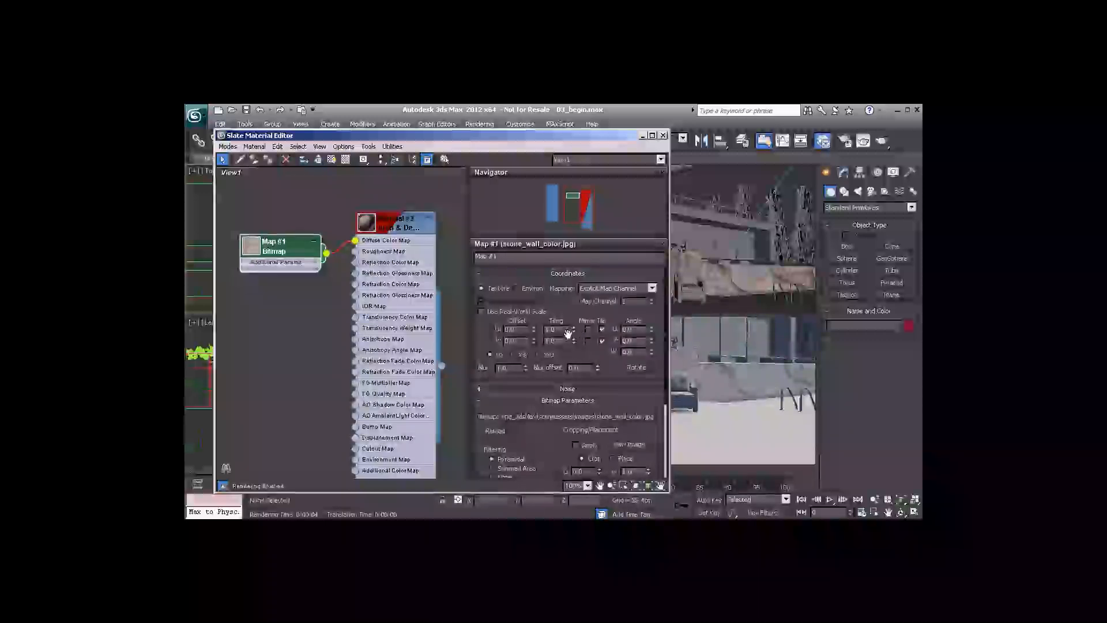
{"action": "type", "text": "10"}
{"action": "key", "text": "Tab"}
{"action": "type", "text": "10"}
{"action": "key", "text": "Return"}
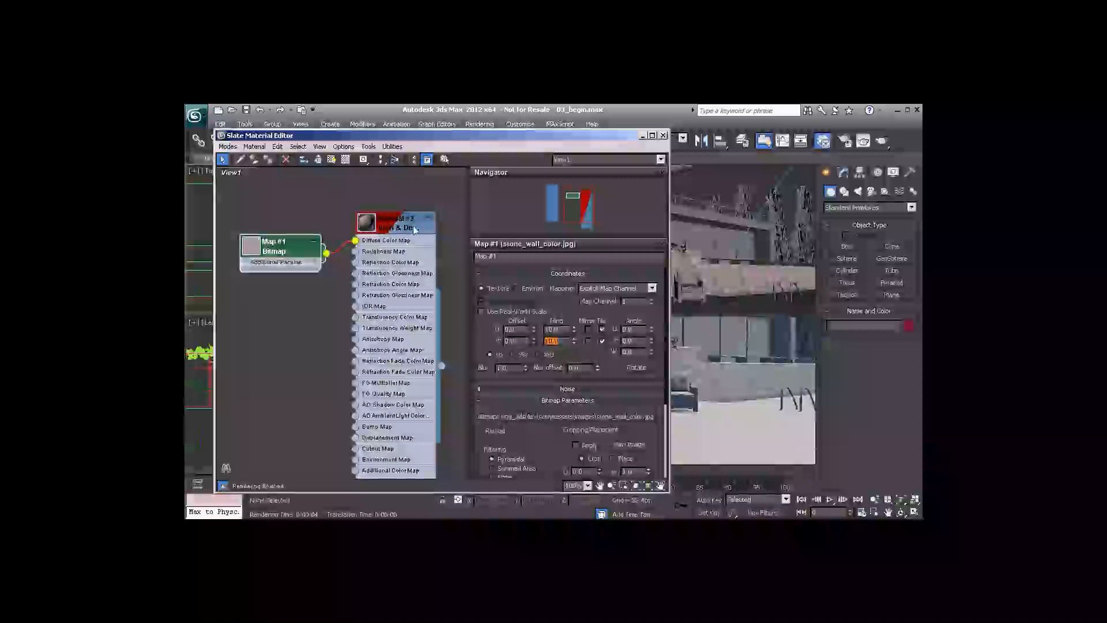
{"action": "left_click", "coordinate": [455, 271]}
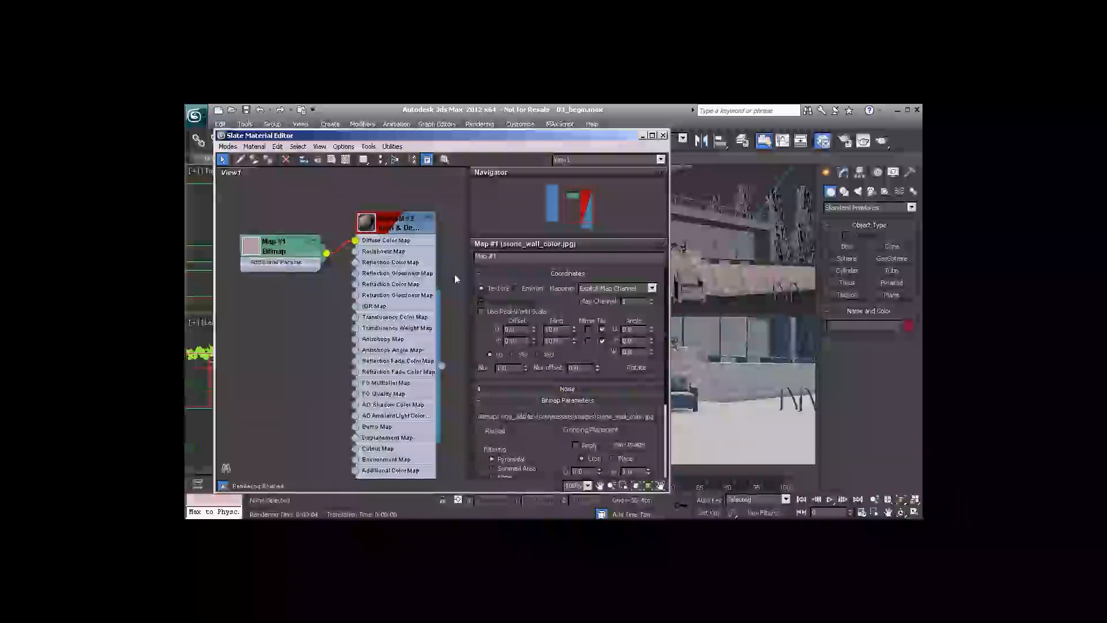
{"action": "key", "text": "shift+q"}
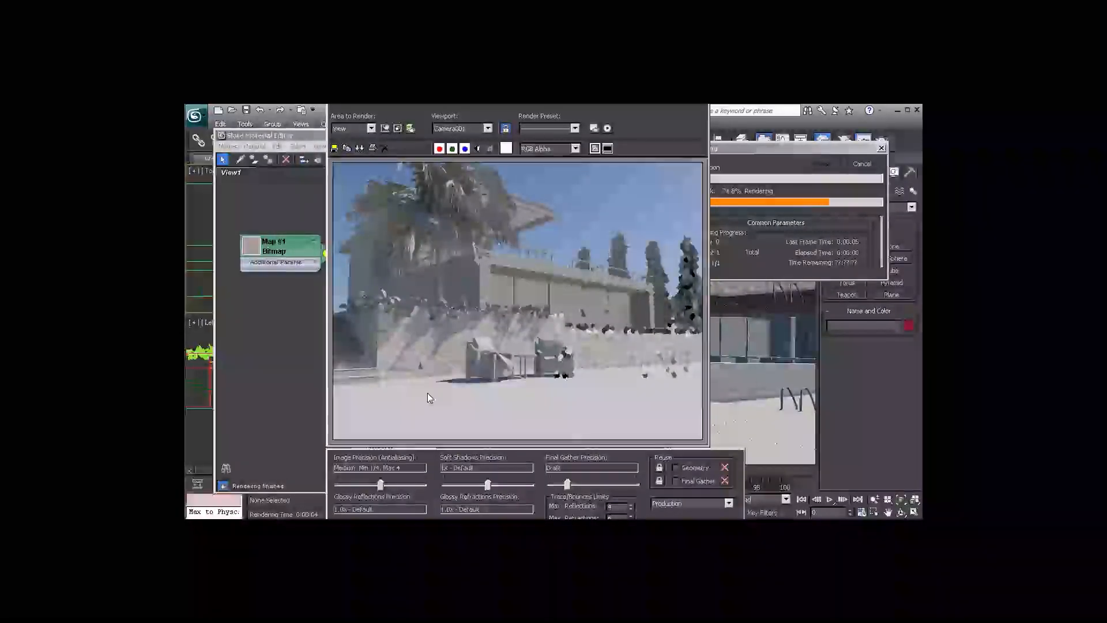
- Enlarge the stone bitmap node's preview and place the rendered frame beside it to compare their colours
{"action": "double_click", "coordinate": [260, 246]}
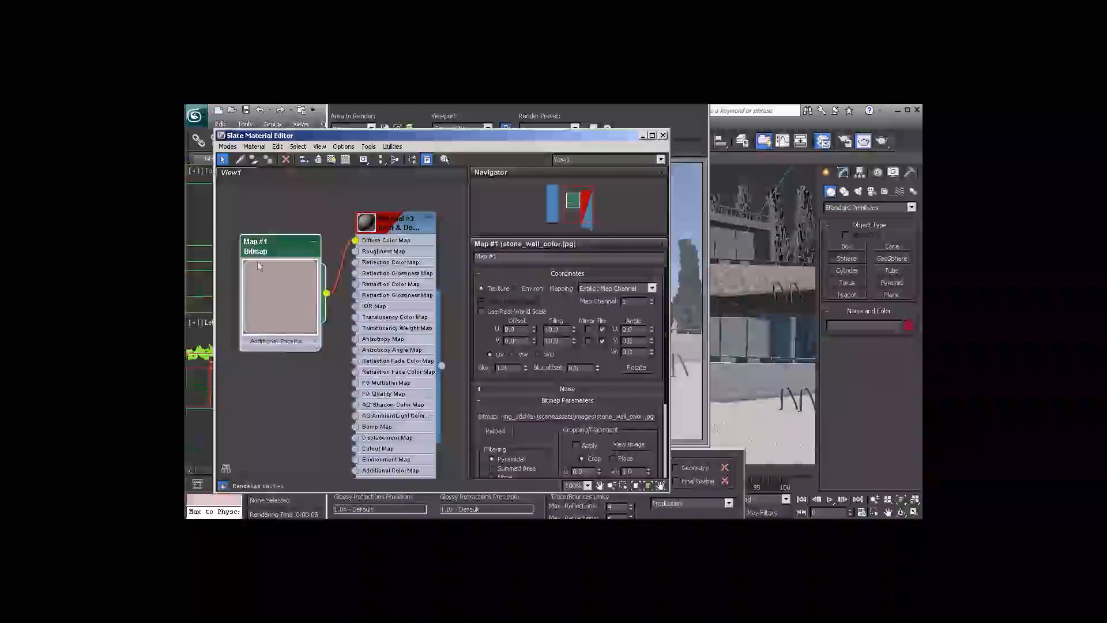
{"action": "middle_click_drag", "start_coordinate": [284, 297], "coordinate": [374, 353]}
{"action": "scroll", "coordinate": [363, 371], "scroll_direction": "up", "scroll_amount": 3}
{"action": "scroll", "coordinate": [346, 328], "scroll_direction": "up", "scroll_amount": 4}
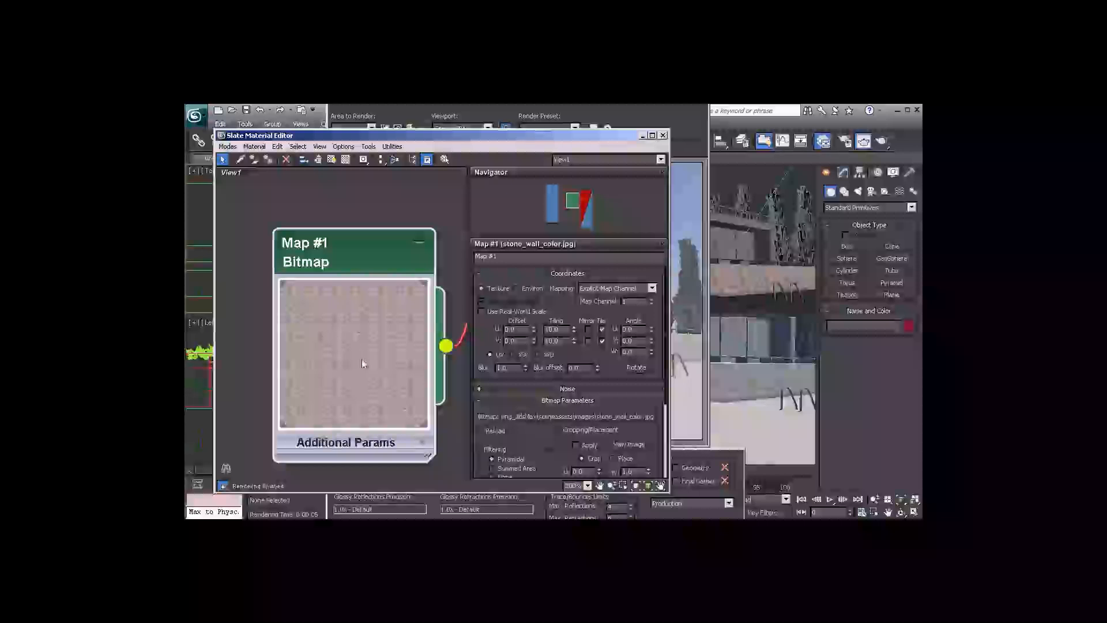
{"action": "key", "text": "shift+q"}
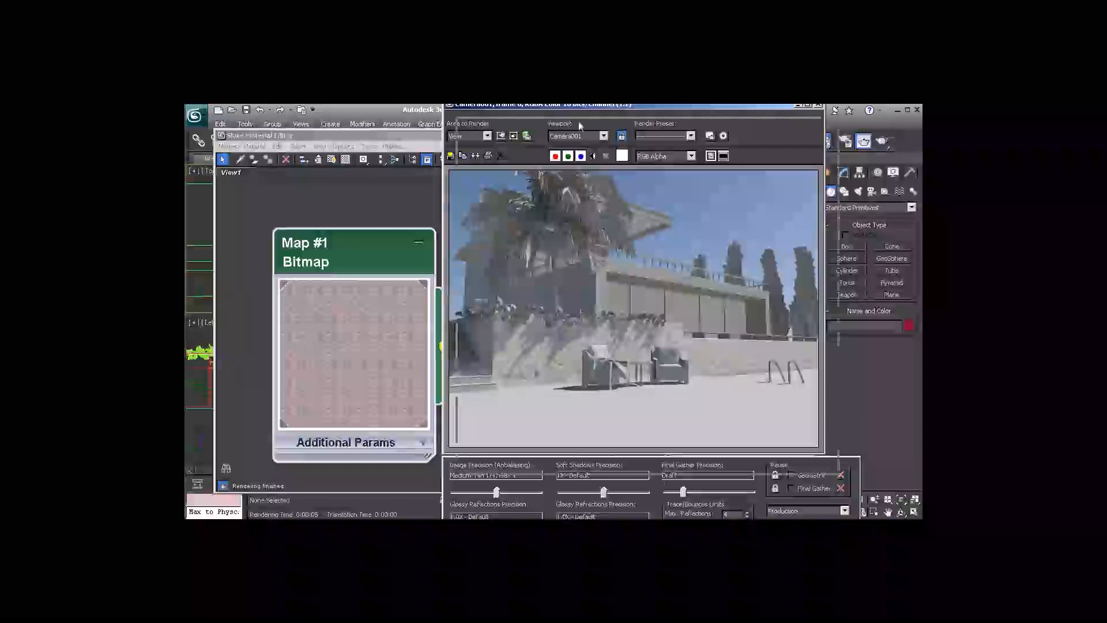
{"action": "left_click_drag", "start_coordinate": [568, 111], "coordinate": [586, 143]}
- Review the mr Photographic Exposure Control settings and close them
{"action": "left_click", "coordinate": [480, 124]}
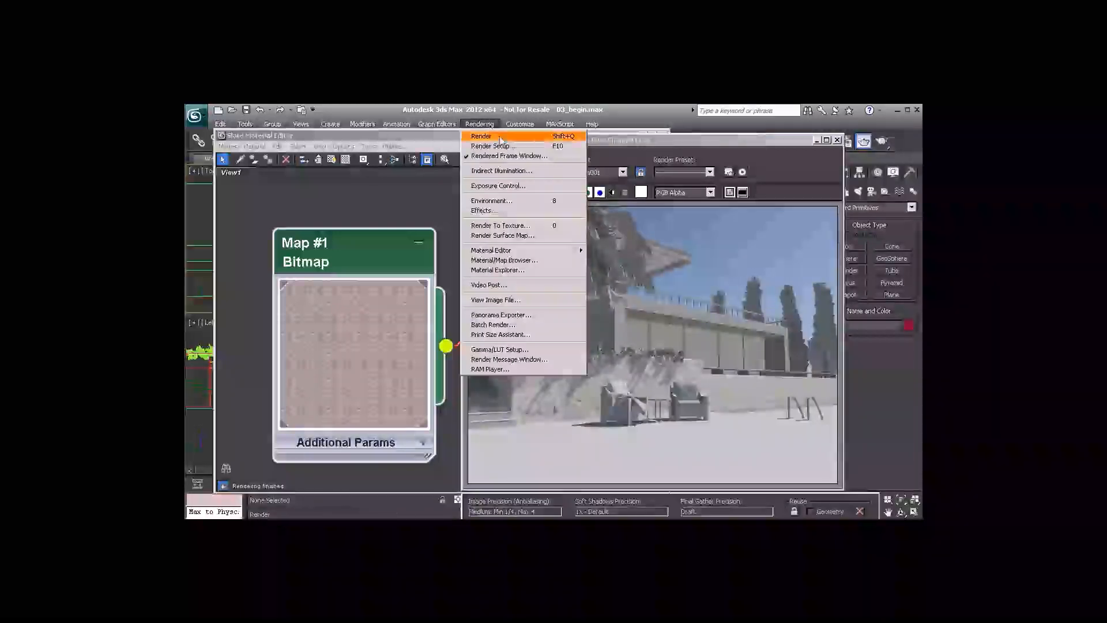
{"action": "left_click", "coordinate": [526, 187]}
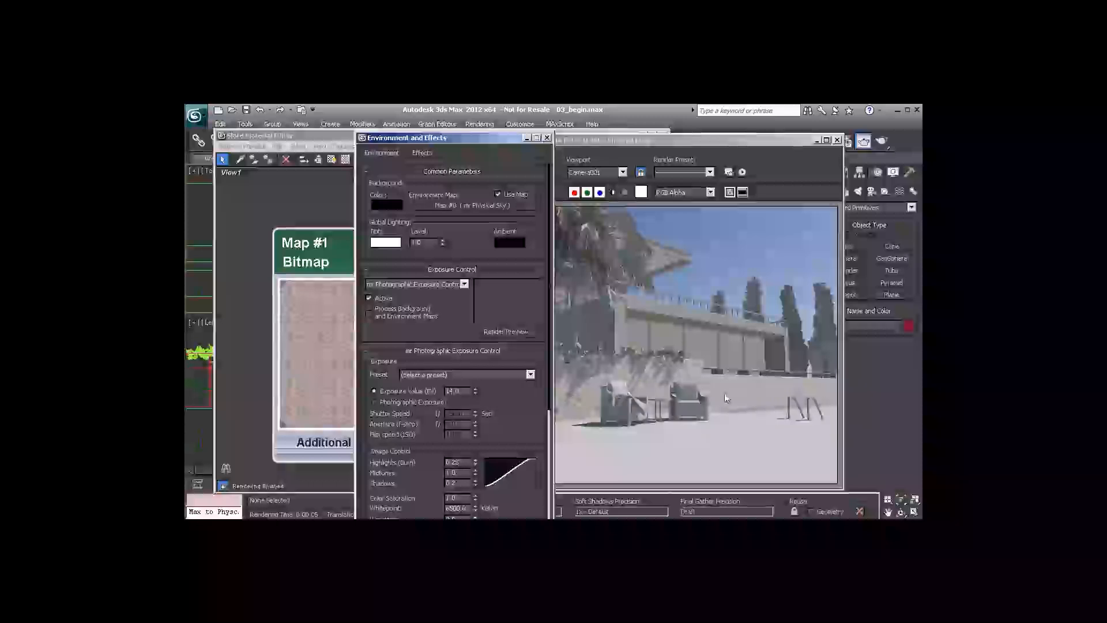
{"action": "left_click", "coordinate": [547, 138]}
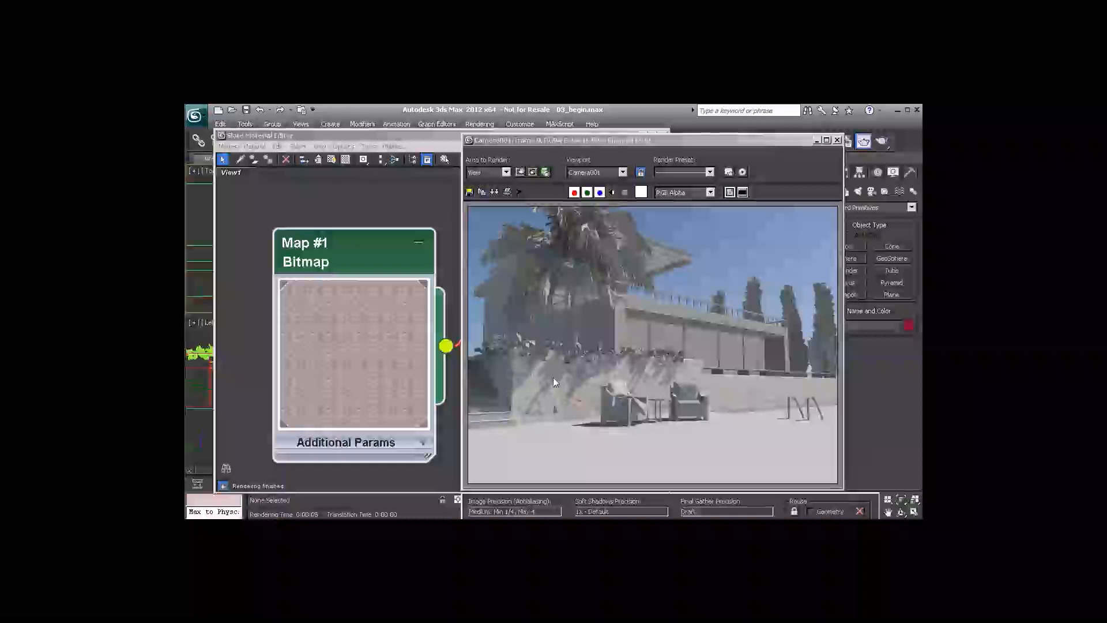
- Enable Gamma/LUT correction in the preferences and let it affect the color selectors and the material editor
{"action": "left_click", "coordinate": [481, 124]}
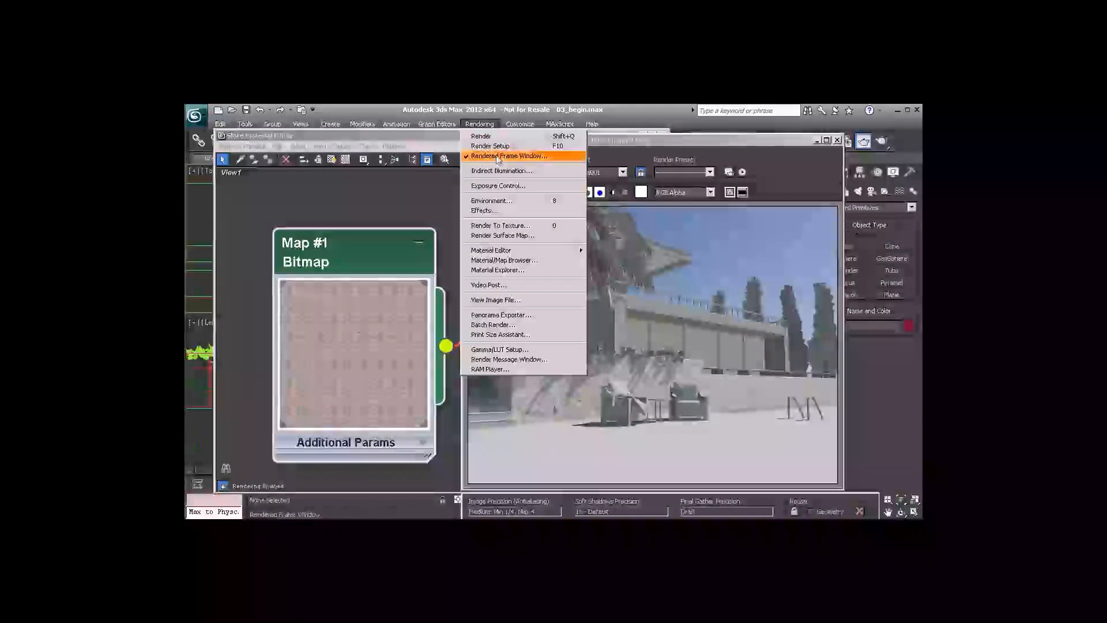
{"action": "left_click", "coordinate": [542, 350]}
{"action": "left_click", "coordinate": [444, 217]}
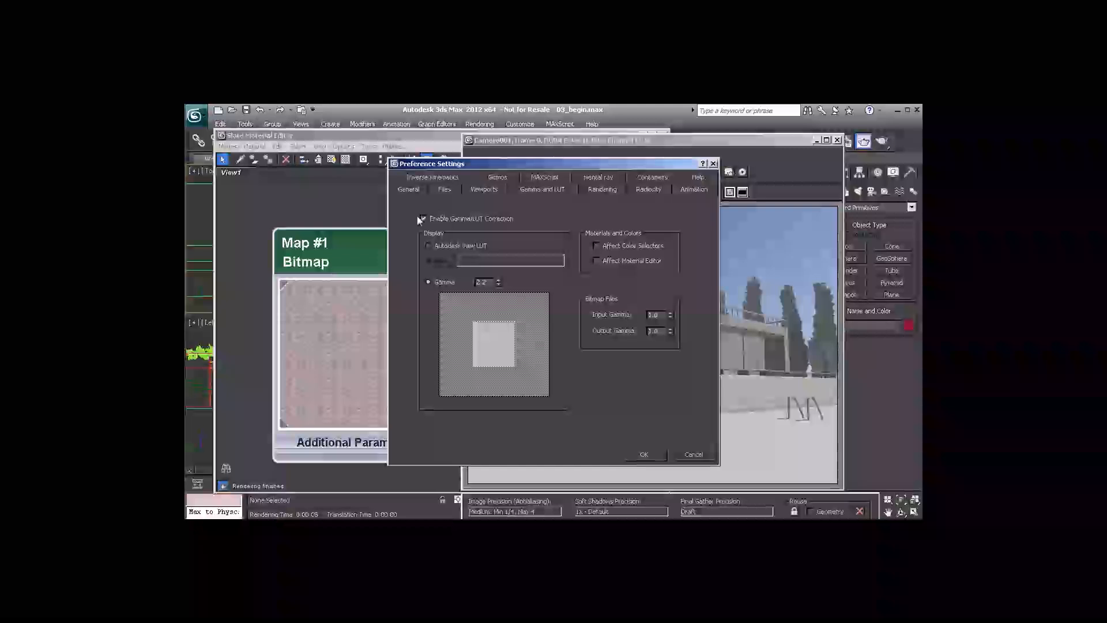
{"action": "left_click", "coordinate": [612, 262]}
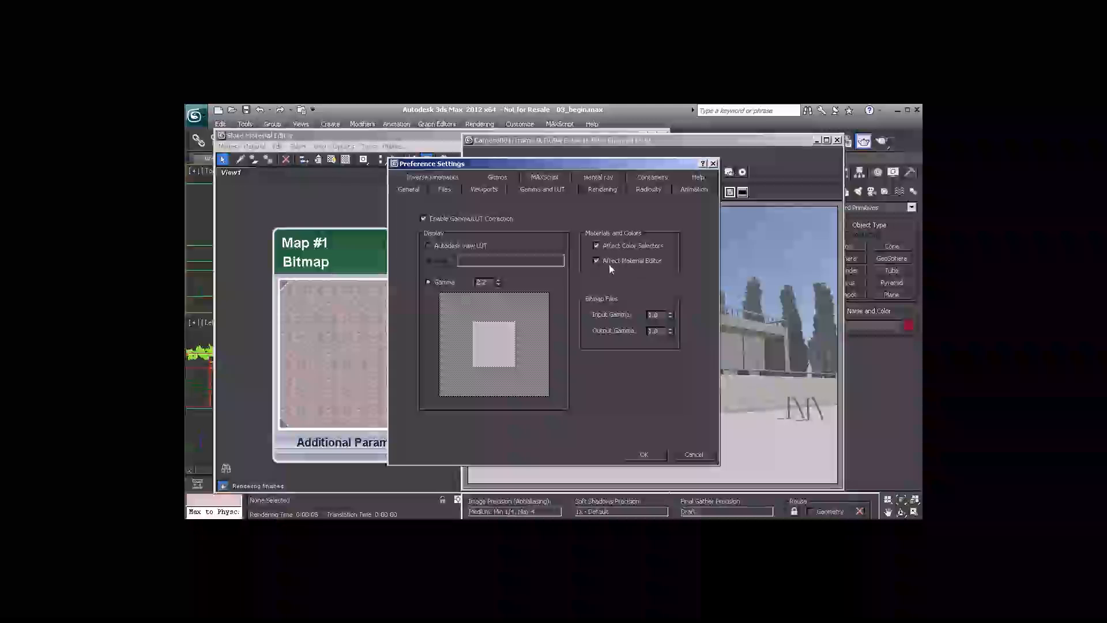
- Set the bitmap files' input gamma to 2.2 and output gamma to 1.0, and accept the preferences
{"action": "double_click", "coordinate": [657, 314]}
{"action": "type", "text": "2.2"}
{"action": "double_click", "coordinate": [658, 314]}
{"action": "left_click", "coordinate": [665, 316]}
{"action": "double_click", "coordinate": [661, 330]}
{"action": "type", "text": "2"}
{"action": "double_click", "coordinate": [661, 331]}
{"action": "type", "text": "1.0"}
{"action": "double_click", "coordinate": [663, 315]}
{"action": "left_click", "coordinate": [645, 454]}
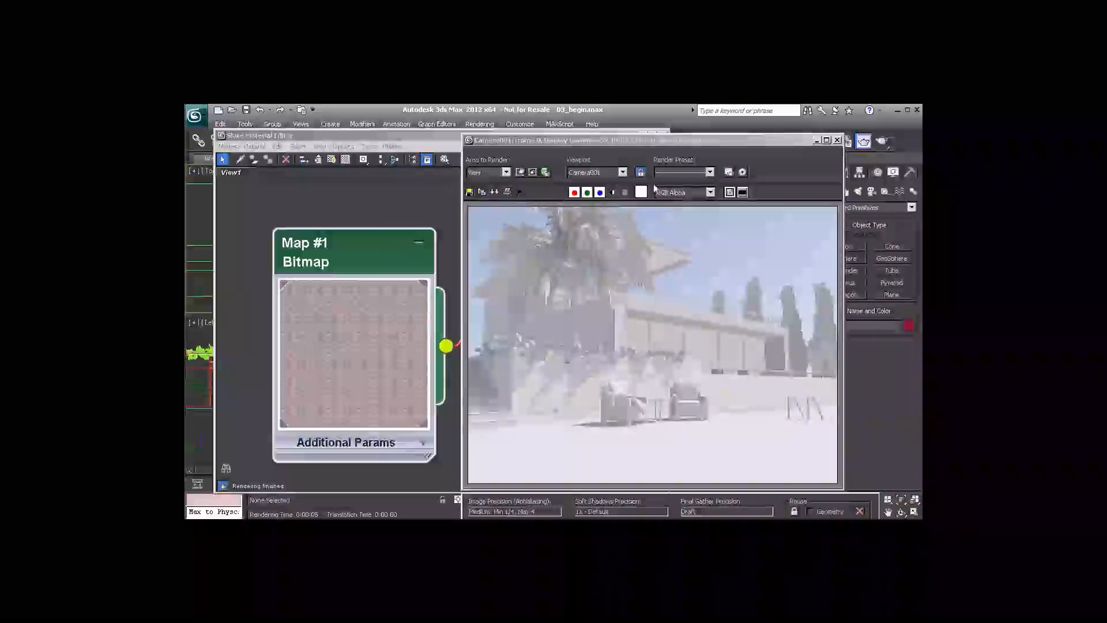
- Re-render the camera view with the new gamma settings and shift the rendered frame upward to reach its render controls
{"action": "left_click", "coordinate": [657, 140]}
{"action": "left_click_drag", "start_coordinate": [659, 124], "coordinate": [661, 118]}
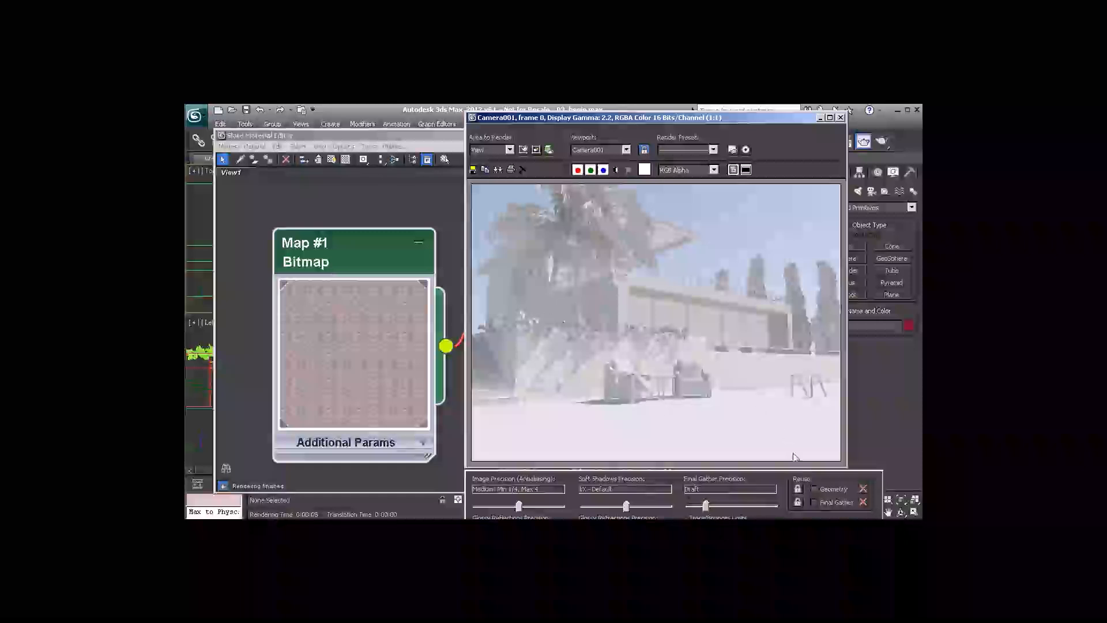
{"action": "left_click", "coordinate": [863, 141]}
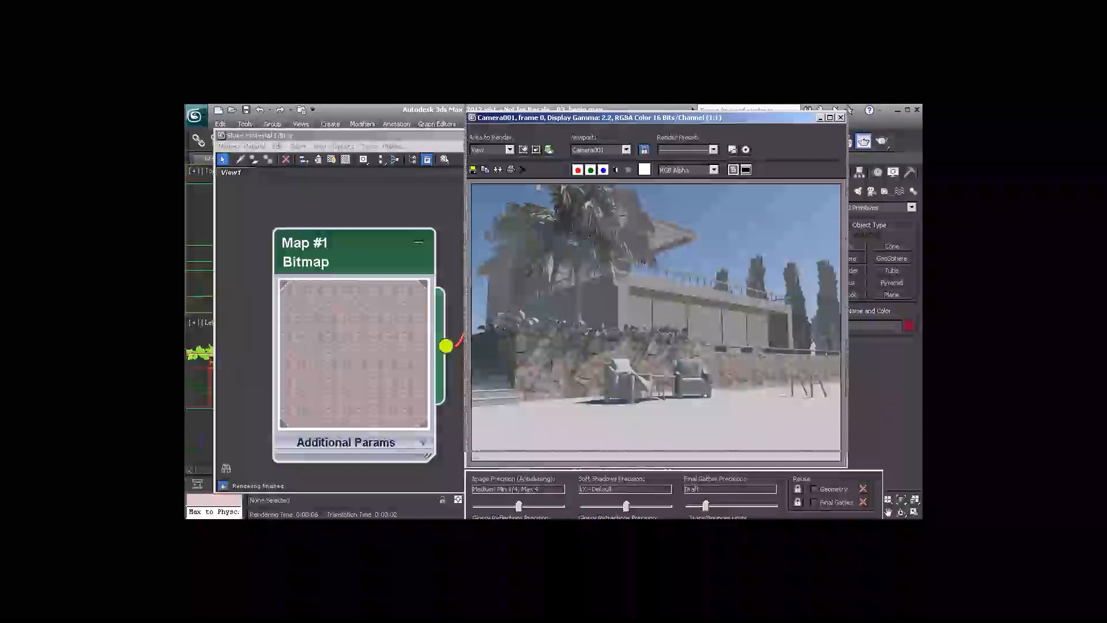
{"action": "left_click_drag", "start_coordinate": [624, 119], "coordinate": [622, 102]}
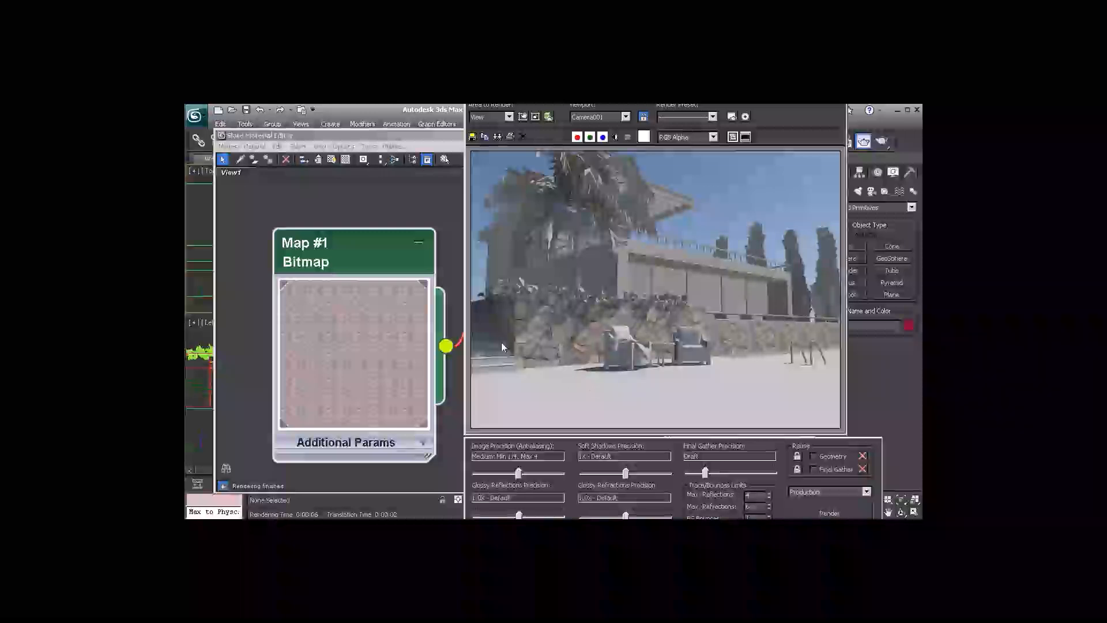
{"action": "left_click", "coordinate": [852, 509]}
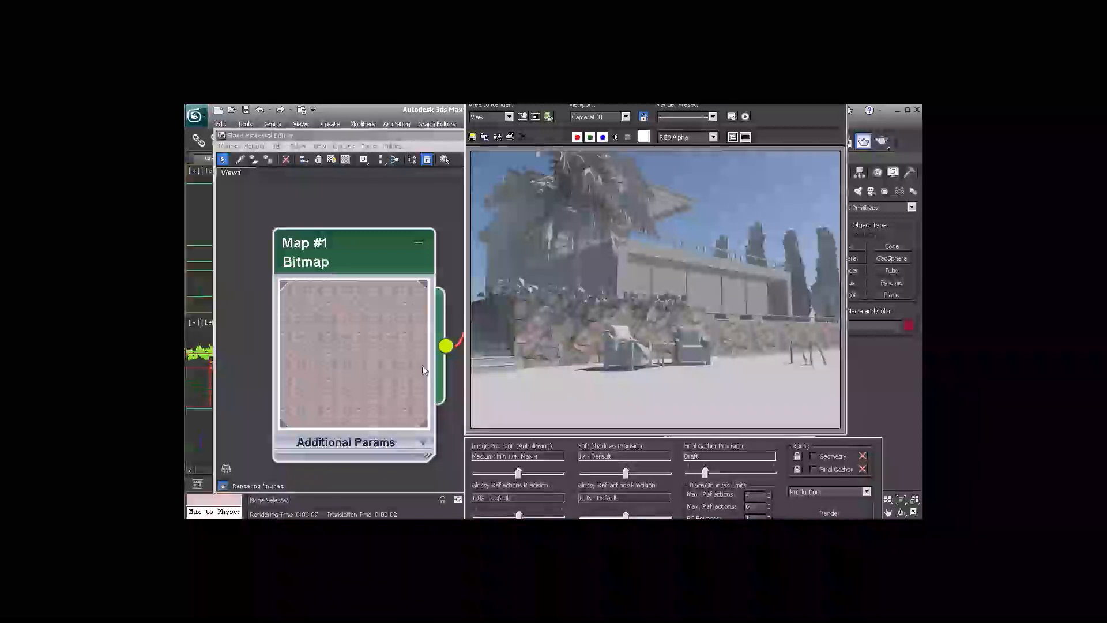
- Move the rendered frame aside to uncover the Slate Material Editor and open the stone Arch & Design material's parameters
{"action": "left_click_drag", "start_coordinate": [624, 94], "coordinate": [663, 103]}
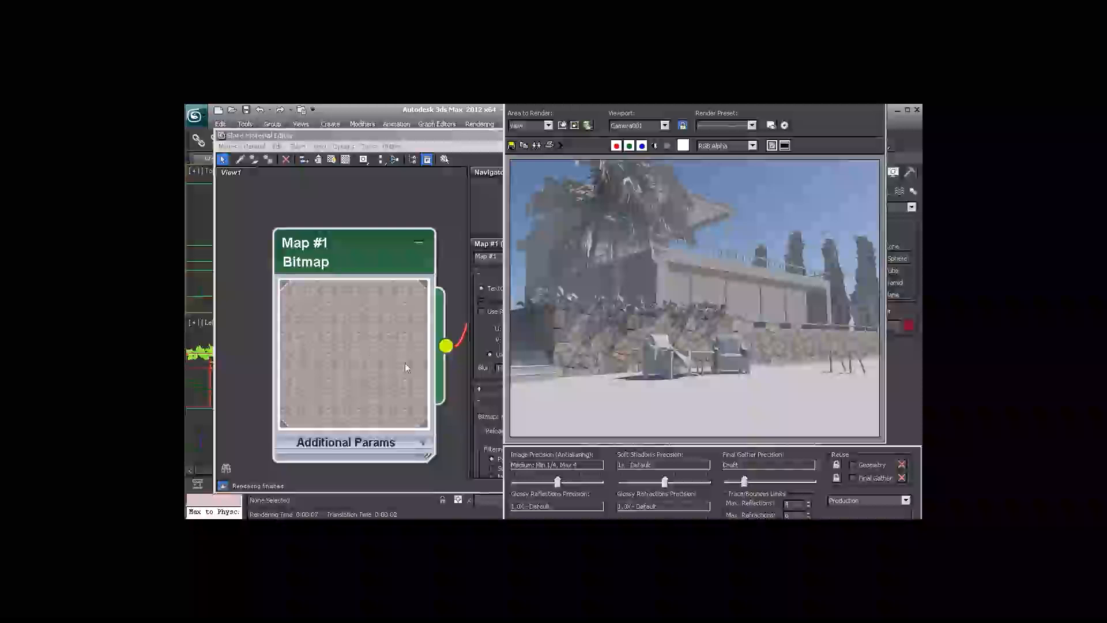
{"action": "left_click", "coordinate": [413, 192]}
{"action": "middle_click_drag", "start_coordinate": [391, 311], "coordinate": [328, 340]}
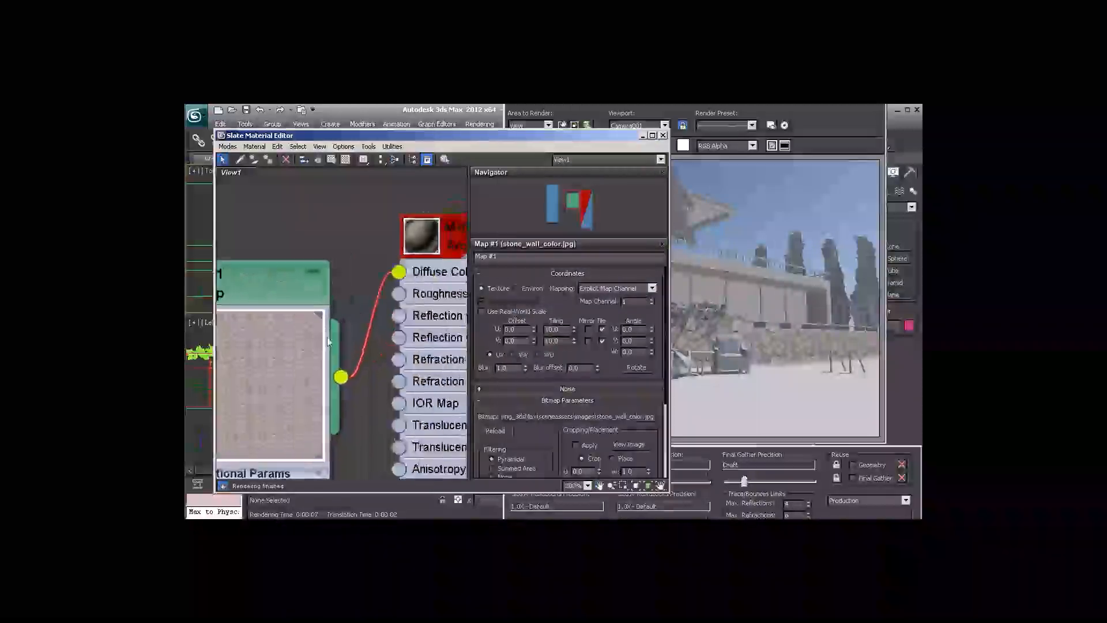
{"action": "double_click", "coordinate": [453, 236]}
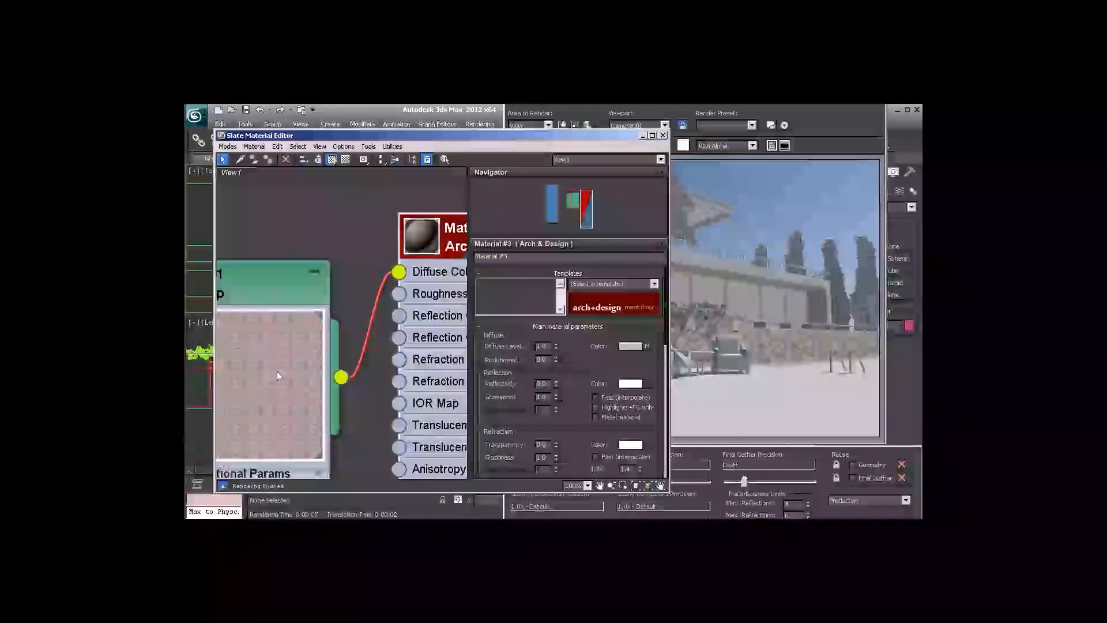
- Enlarge the stone Arch & Design node's sample preview beside the colour bitmap node
{"action": "mouse_move", "coordinate": [279, 281]}
{"action": "left_mouse_down"}
{"action": "mouse_move", "coordinate": [300, 275]}
{"action": "mouse_move", "coordinate": [285, 271]}
{"action": "left_mouse_up"}
{"action": "middle_click_drag", "start_coordinate": [283, 266], "coordinate": [379, 243]}
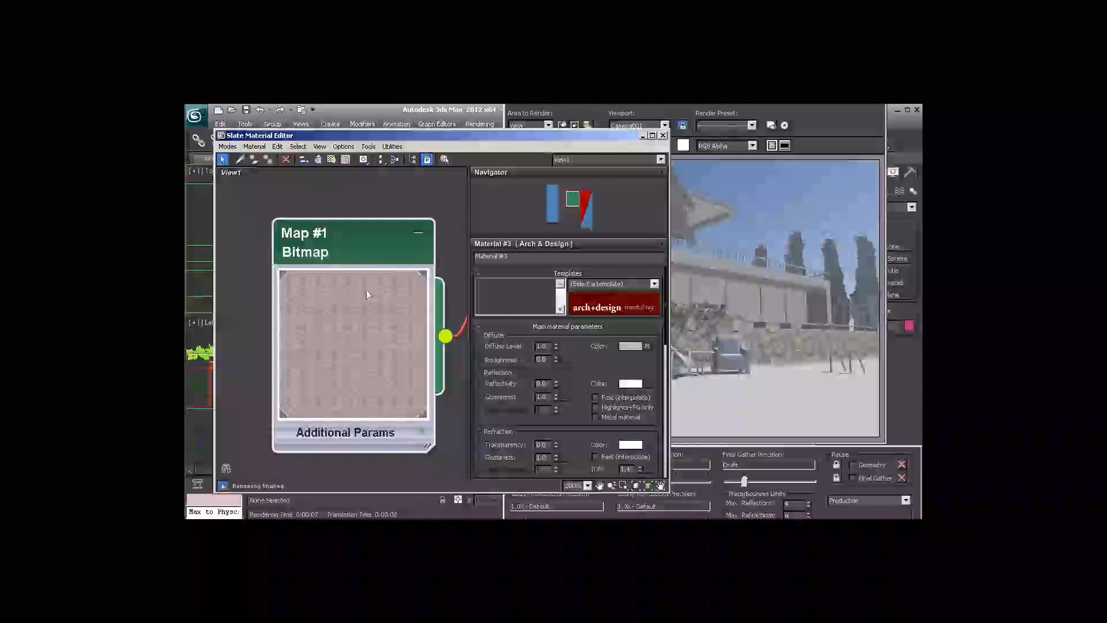
{"action": "middle_click_drag", "start_coordinate": [395, 334], "coordinate": [340, 320]}
{"action": "scroll", "coordinate": [327, 272], "scroll_direction": "down", "scroll_amount": 2}
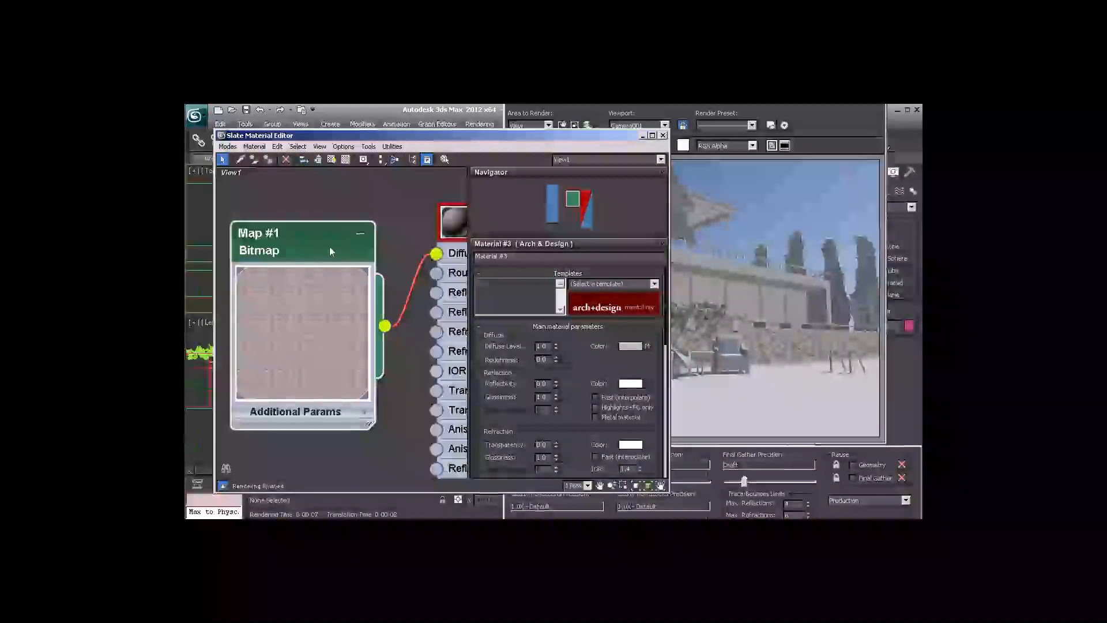
{"action": "middle_click_drag", "start_coordinate": [320, 240], "coordinate": [270, 246]}
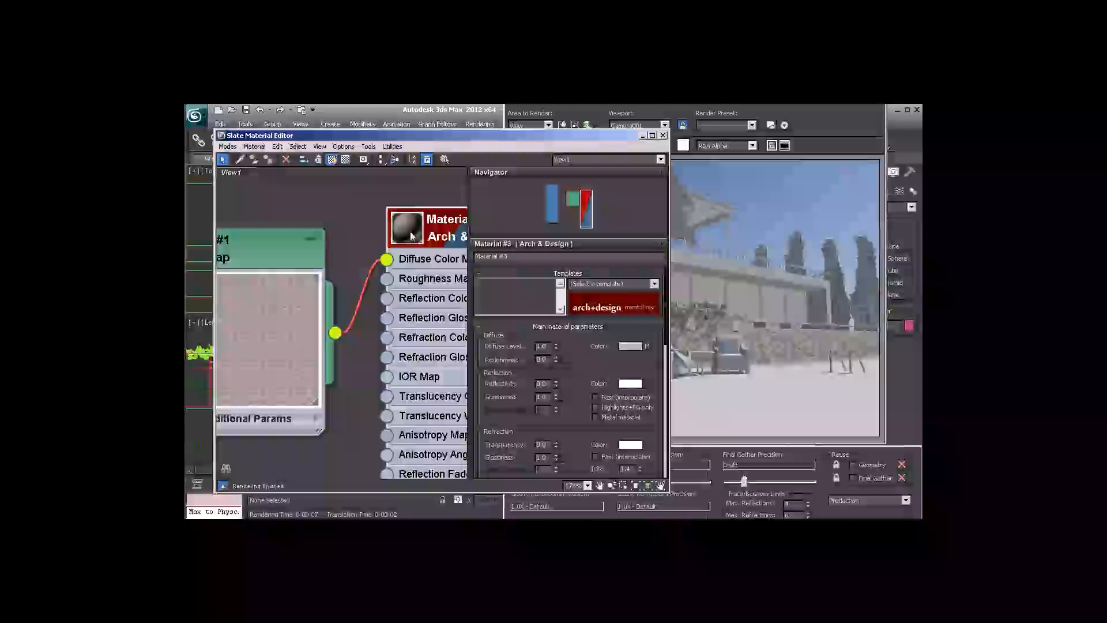
{"action": "double_click", "coordinate": [410, 230]}
{"action": "middle_click_drag", "start_coordinate": [450, 320], "coordinate": [374, 301]}
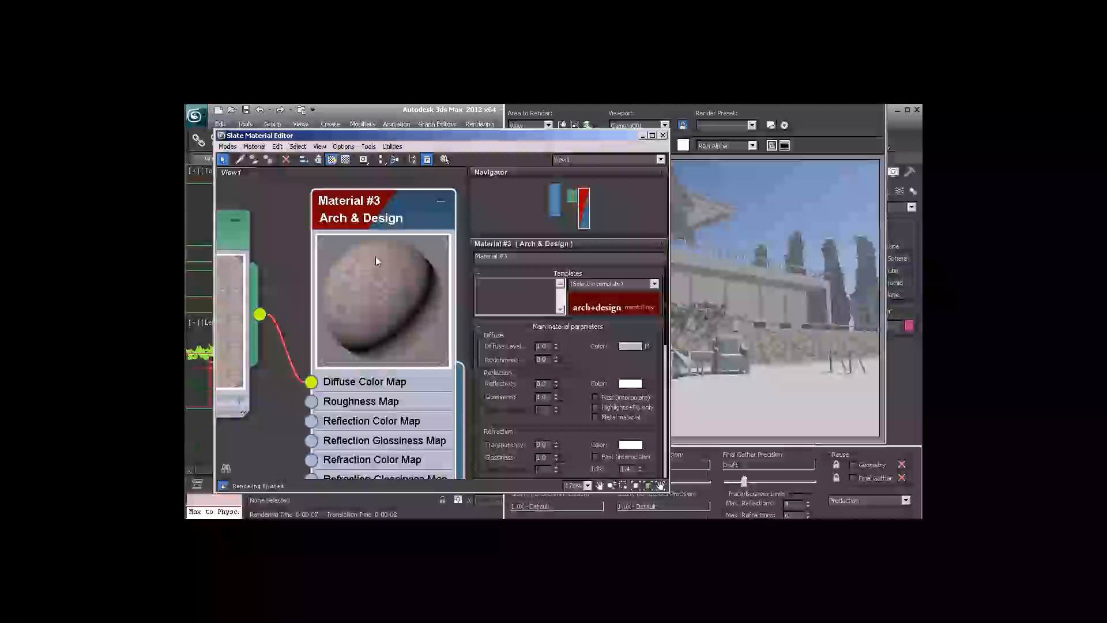
- Add a standard Bitmap map to the stone material's Bump Map input
{"action": "middle_click_drag", "start_coordinate": [286, 408], "coordinate": [357, 280]}
{"action": "scroll", "coordinate": [356, 281], "scroll_direction": "down", "scroll_amount": 3}
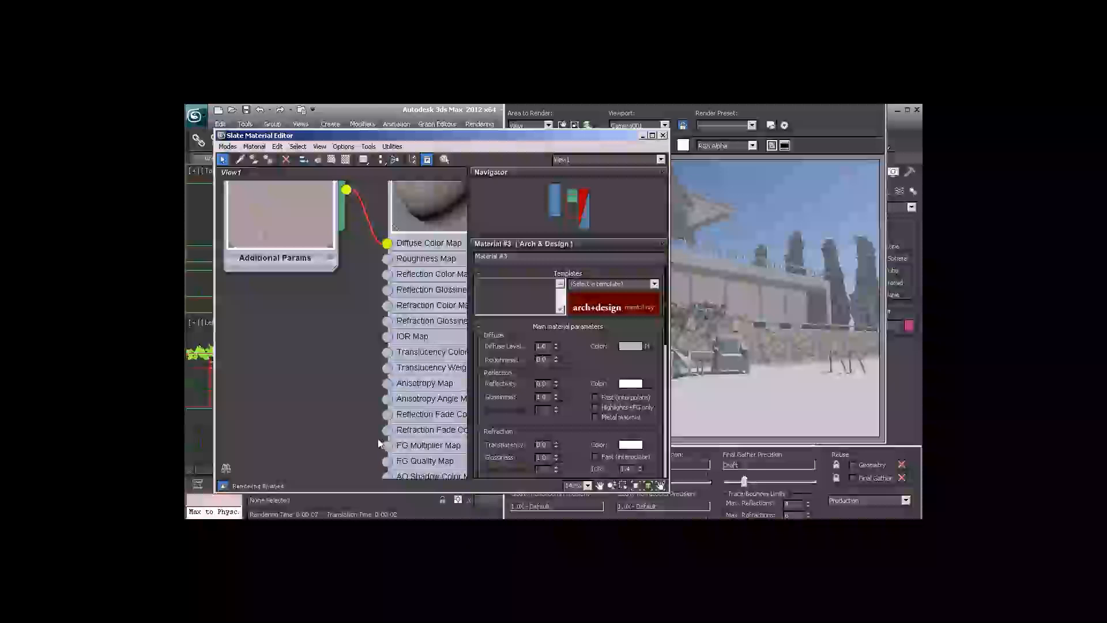
{"action": "scroll", "coordinate": [363, 416], "scroll_direction": "up", "scroll_amount": 5}
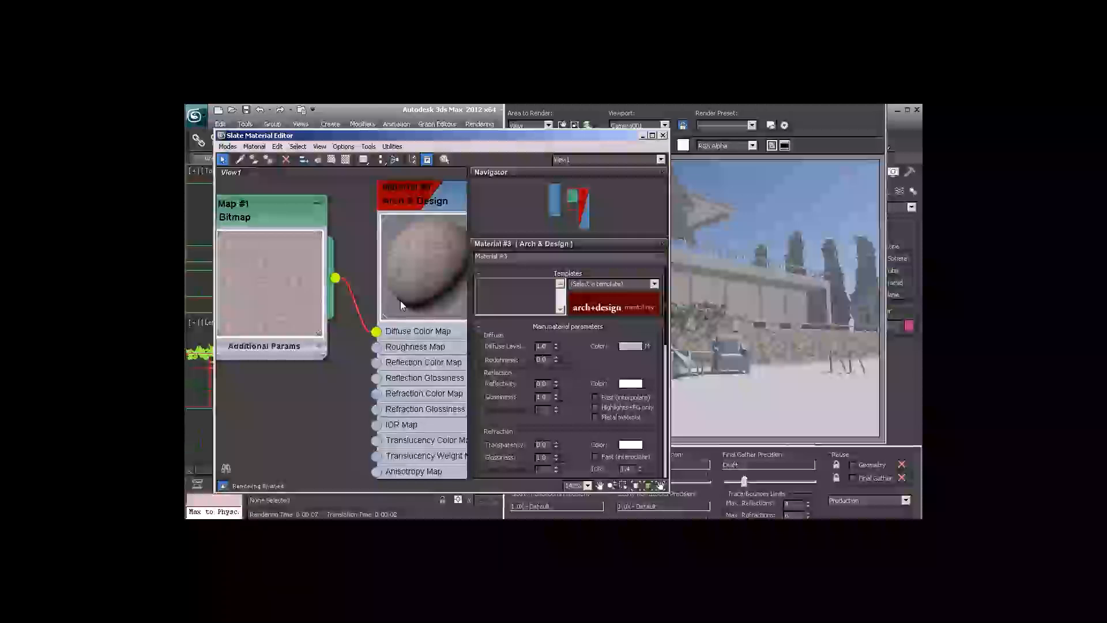
{"action": "middle_click_drag", "start_coordinate": [305, 395], "coordinate": [316, 279]}
{"action": "left_click_drag", "start_coordinate": [386, 382], "coordinate": [318, 394]}
{"action": "mouse_move", "coordinate": [343, 400]}
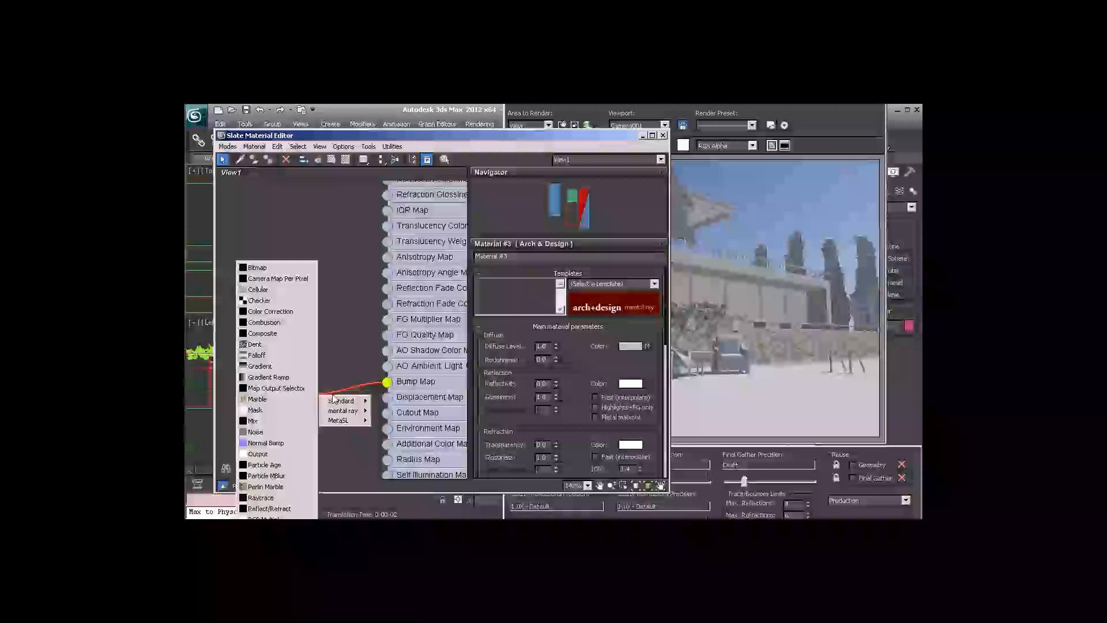
{"action": "left_click", "coordinate": [284, 268]}
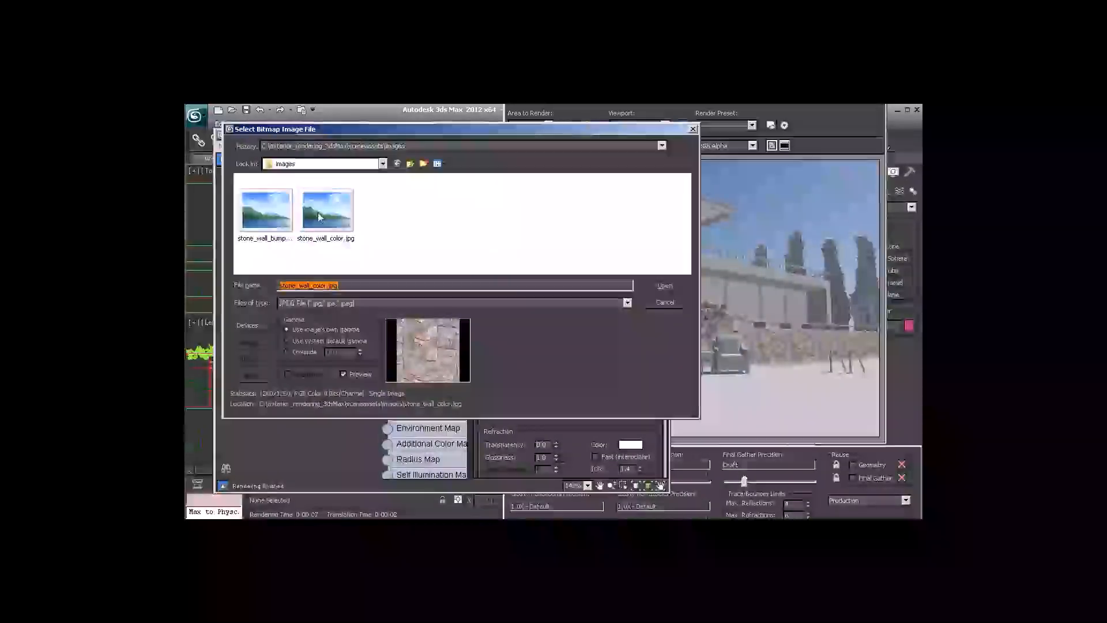
- Load stone_wall_bump.jpg as the bump bitmap with its gamma overridden to 1.0
{"action": "left_click", "coordinate": [272, 213]}
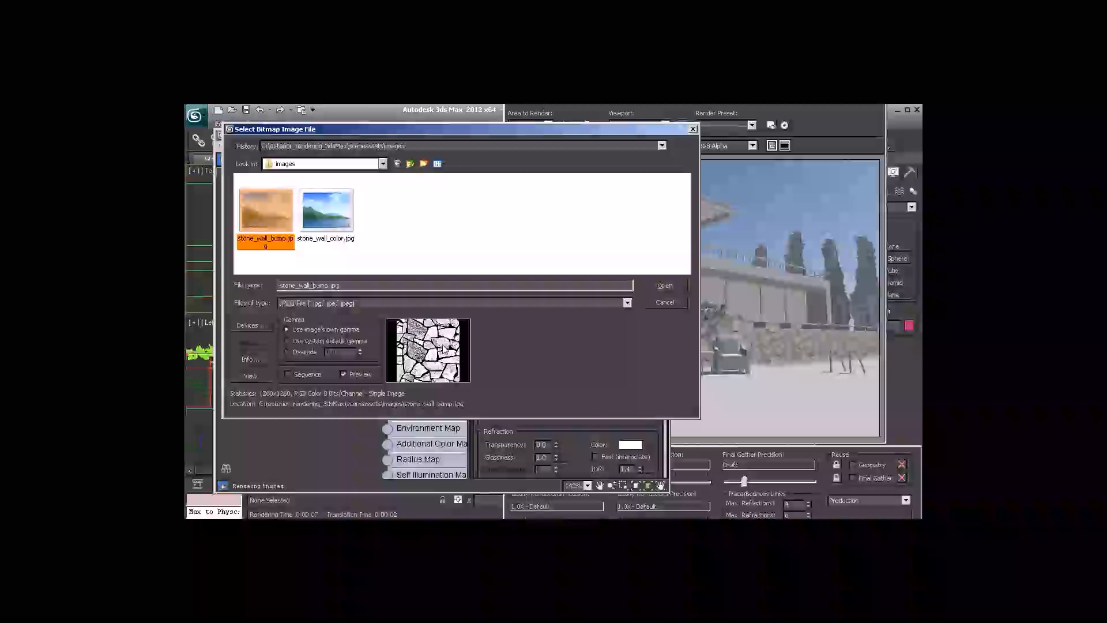
{"action": "left_click", "coordinate": [331, 209]}
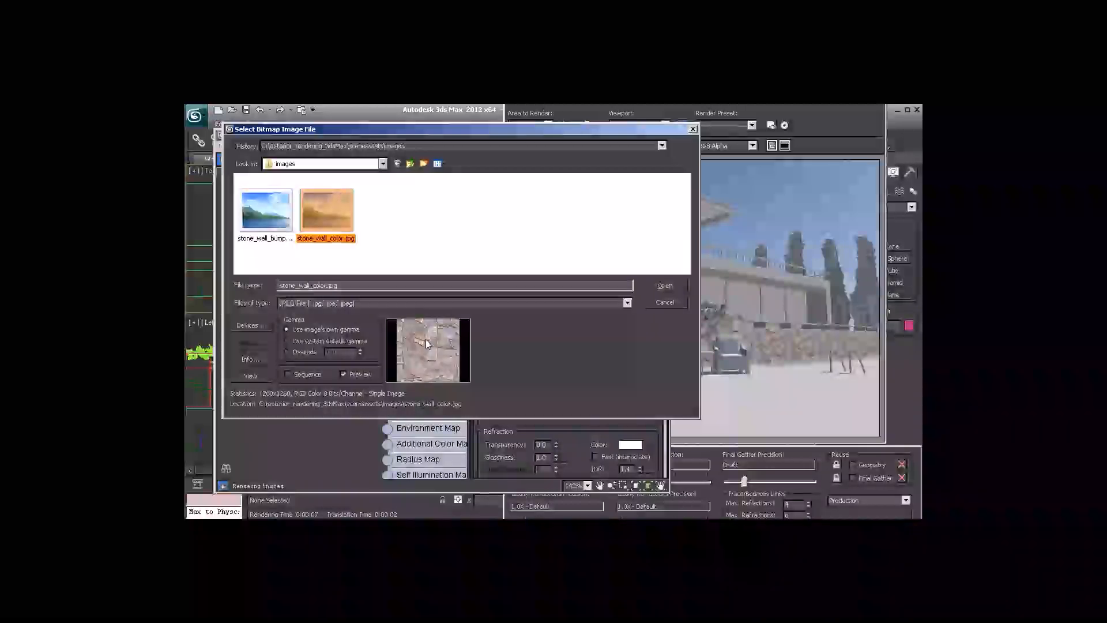
{"action": "left_click", "coordinate": [274, 212]}
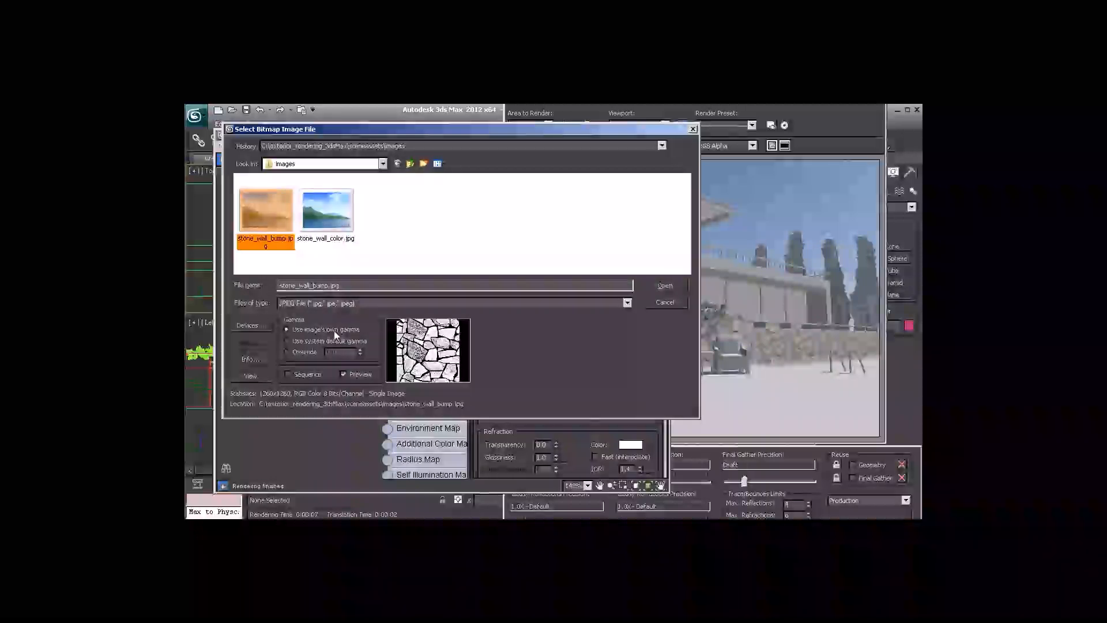
{"action": "left_click", "coordinate": [303, 352]}
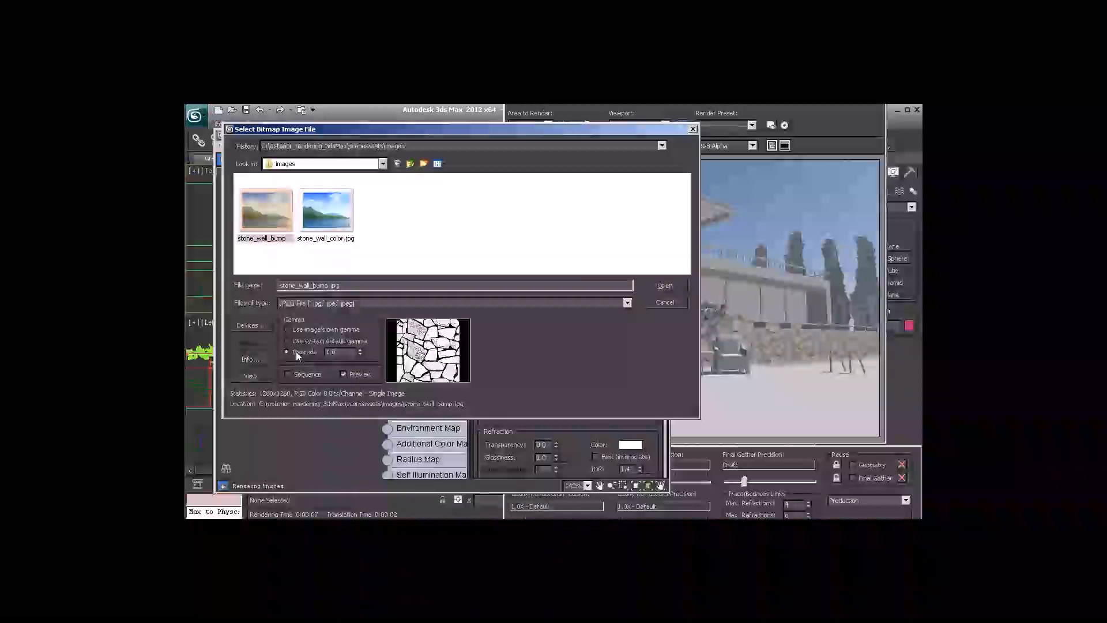
{"action": "left_click", "coordinate": [344, 352]}
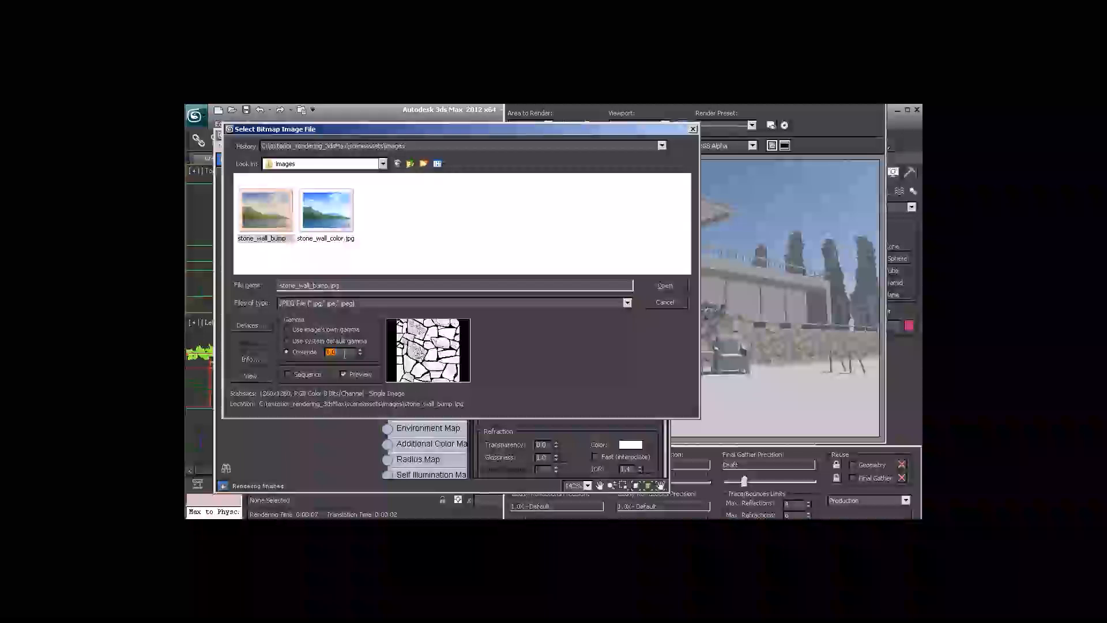
{"action": "type", "text": "1.0"}
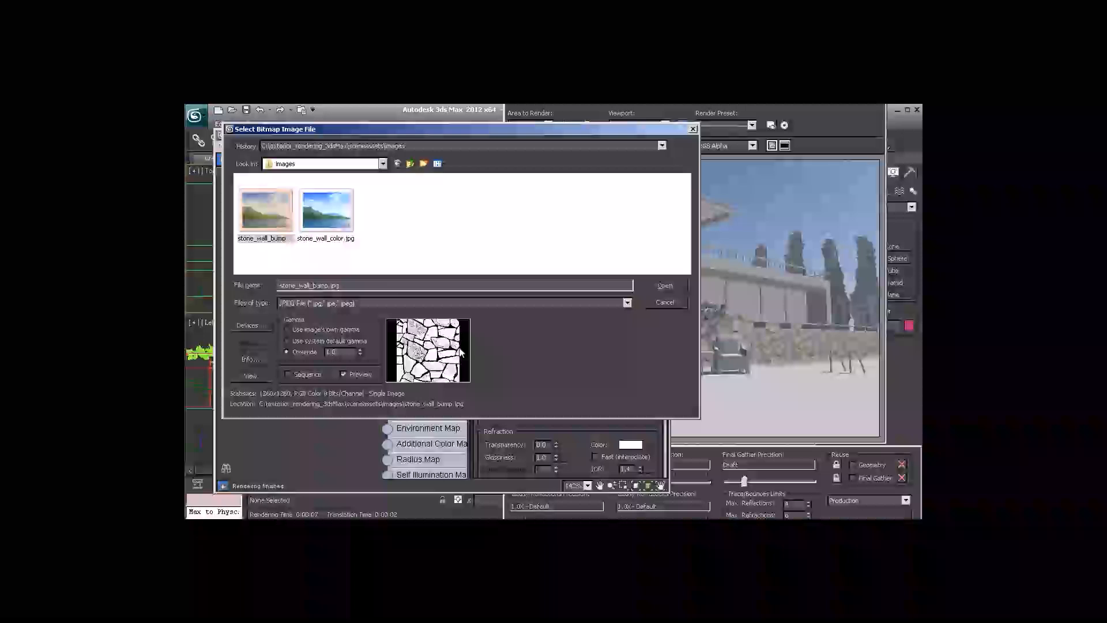
{"action": "left_click", "coordinate": [662, 286]}
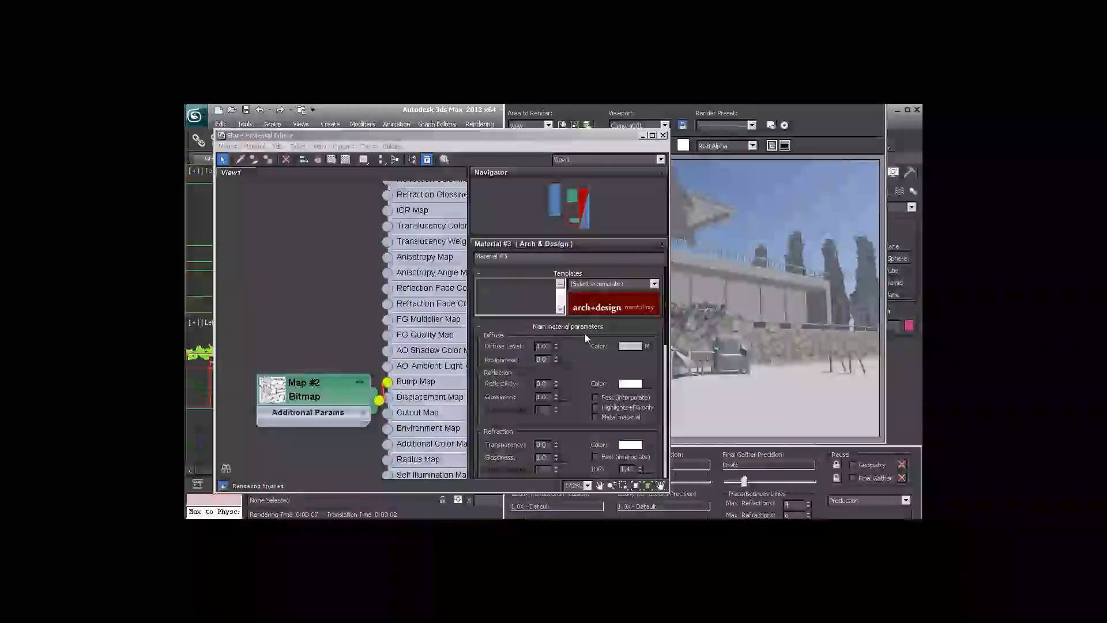
- Set the stone_wall_bump.jpg bitmap's U and V tiling to 10 and render the camera view
{"action": "left_click_drag", "start_coordinate": [352, 394], "coordinate": [294, 373]}
{"action": "middle_click_drag", "start_coordinate": [323, 287], "coordinate": [367, 386], "text": "ctrl+alt"}
{"action": "double_click", "coordinate": [341, 374]}
{"action": "middle_click_drag", "start_coordinate": [348, 300], "coordinate": [334, 324]}
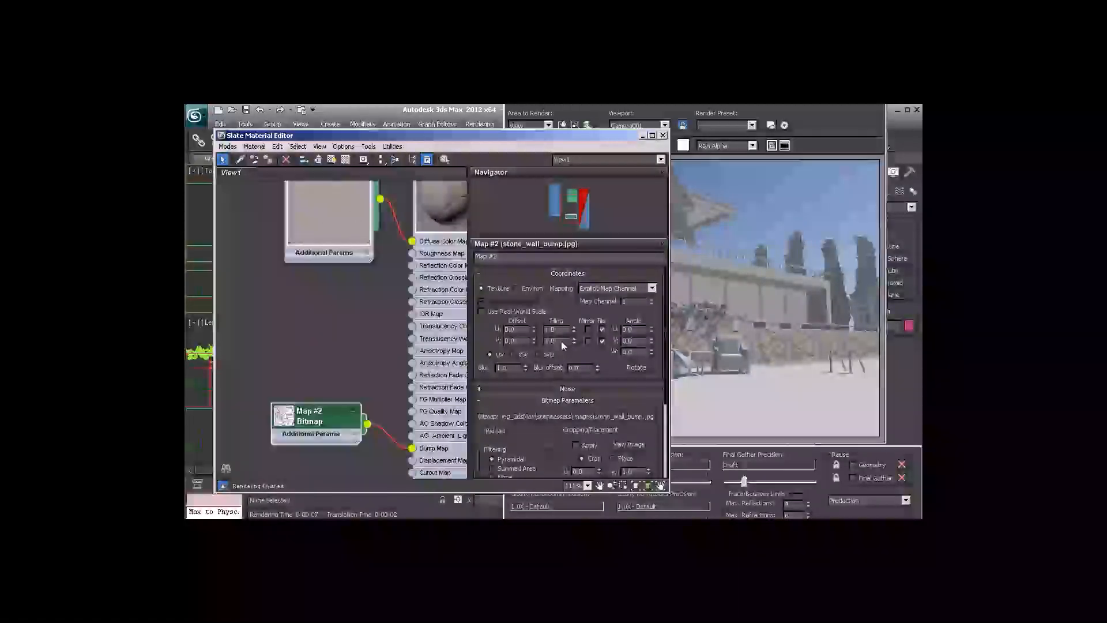
{"action": "type", "text": "10"}
{"action": "key", "text": "Tab"}
{"action": "type", "text": "10"}
{"action": "key", "text": "Return"}
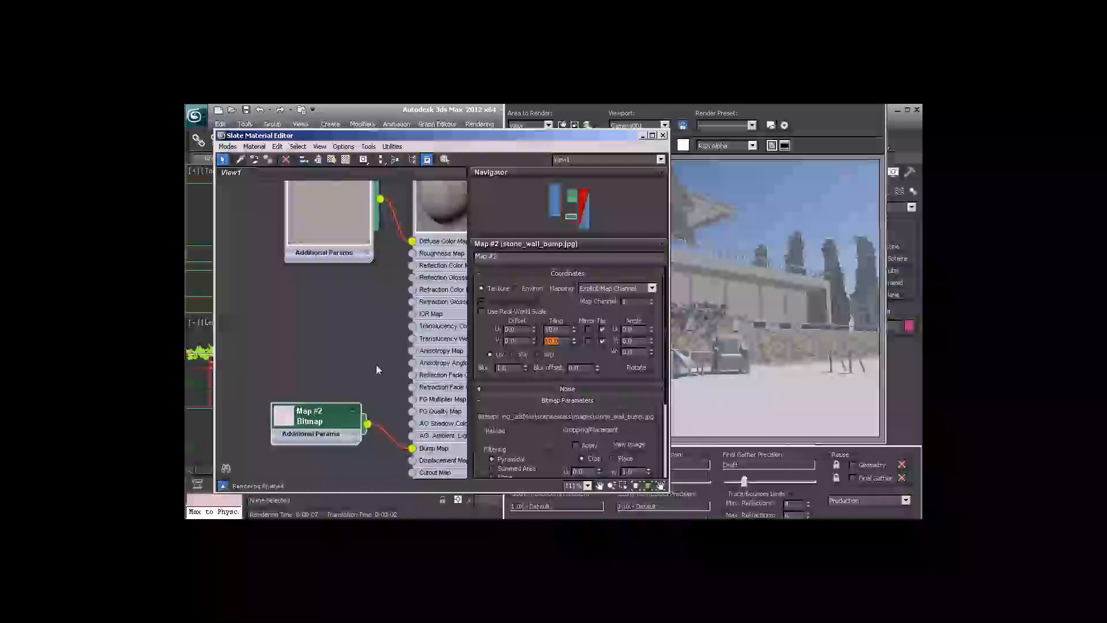
{"action": "middle_click_drag", "start_coordinate": [348, 307], "coordinate": [306, 388]}
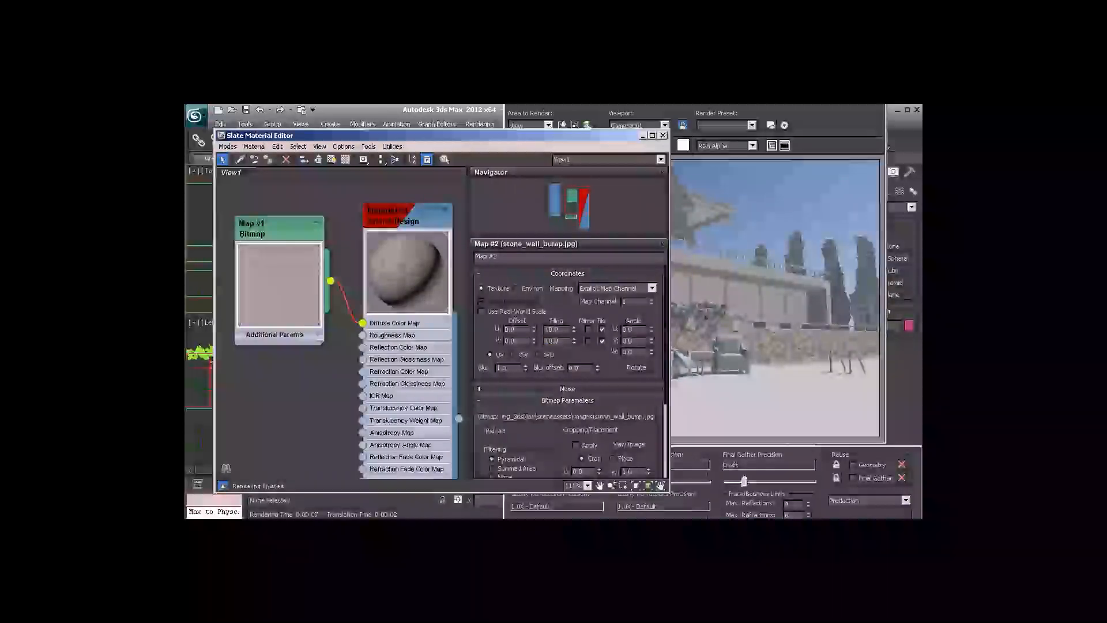
{"action": "key", "text": "shift+q"}
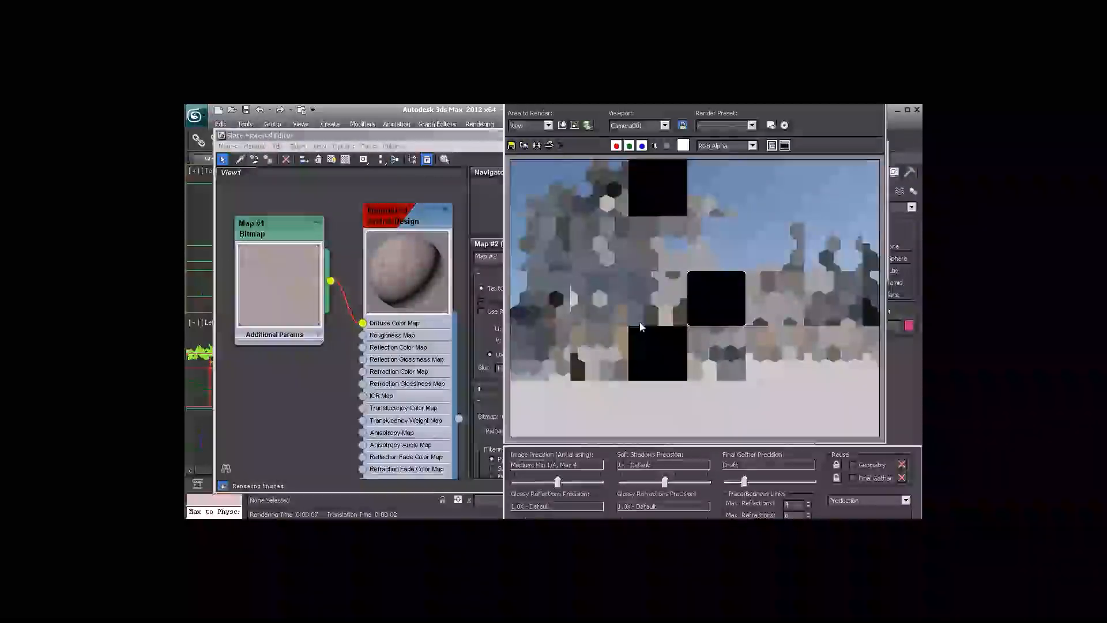